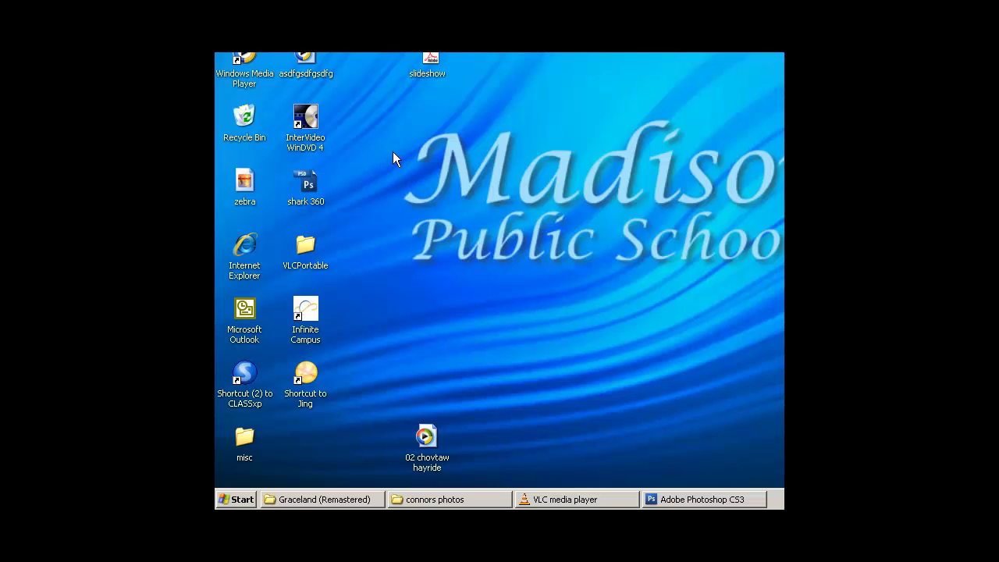
- Launch Windows Movie Maker from the Start menu's programs list and nudge its window into place
{"action": "left_click", "coordinate": [240, 501]}
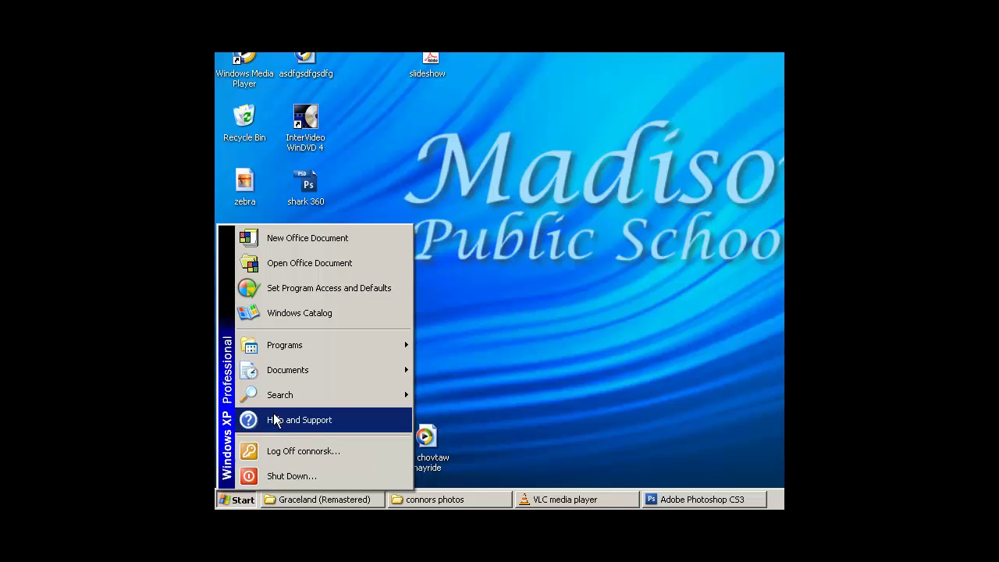
{"action": "mouse_move", "coordinate": [296, 349]}
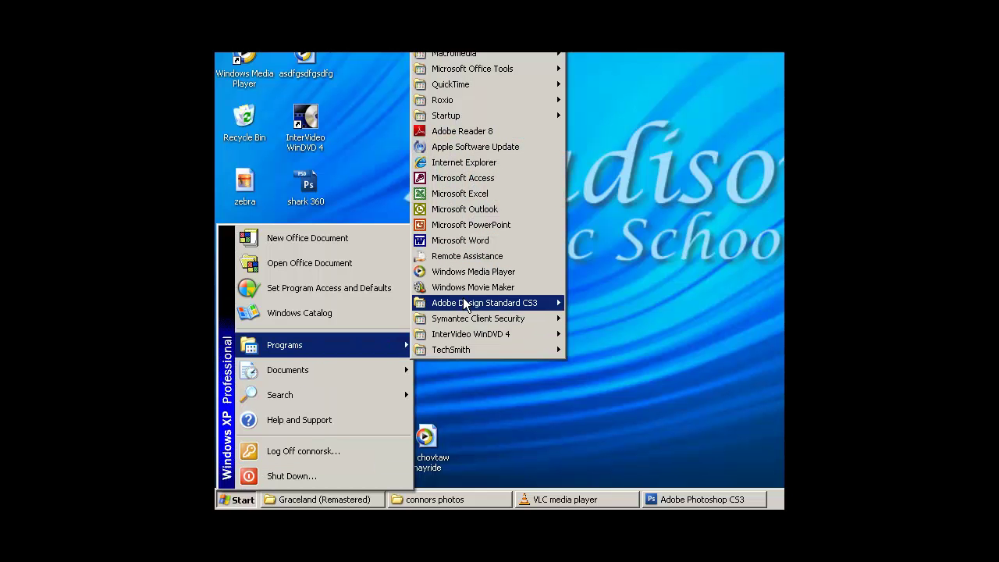
{"action": "left_click", "coordinate": [513, 287]}
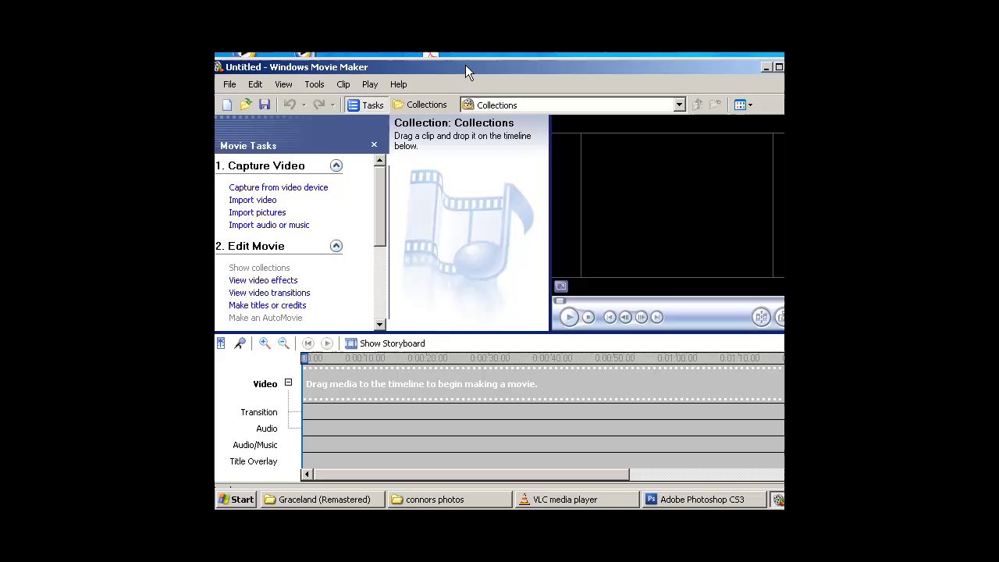
{"action": "left_click_drag", "start_coordinate": [471, 62], "coordinate": [476, 61]}
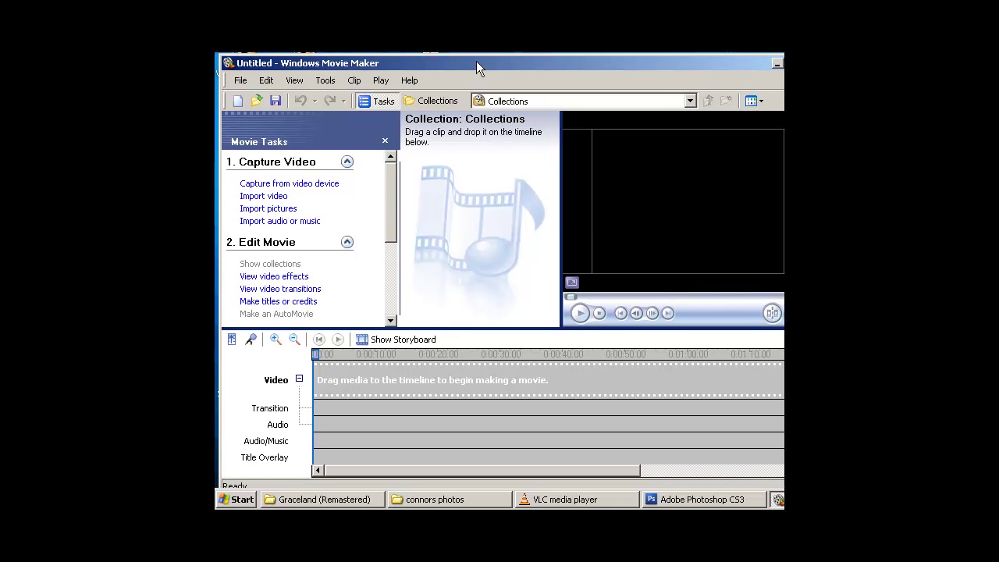
- In Import Pictures, switch to Thumbnails view and select photos 1, 2, 3 and 5
{"action": "left_click", "coordinate": [277, 211]}
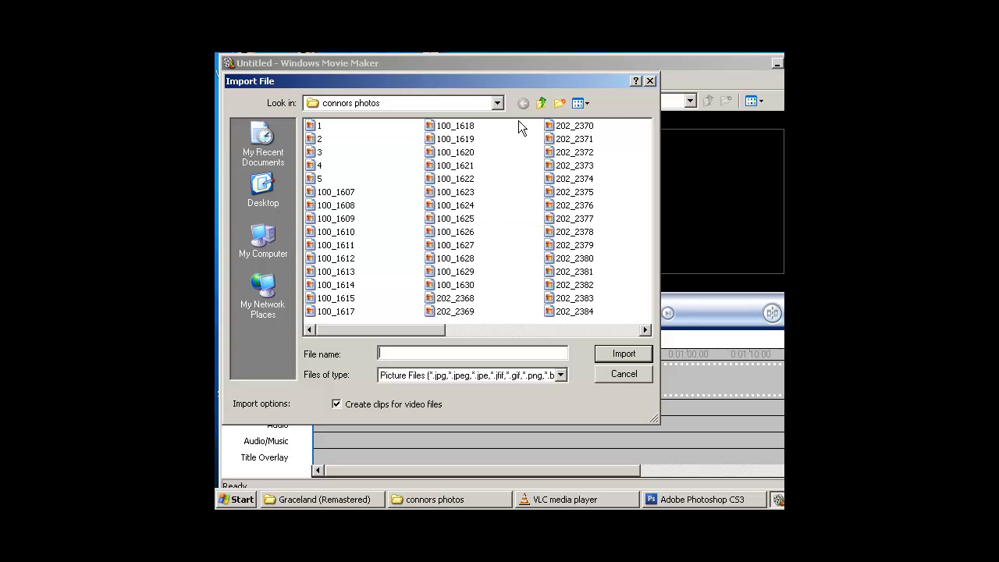
{"action": "left_click", "coordinate": [587, 107]}
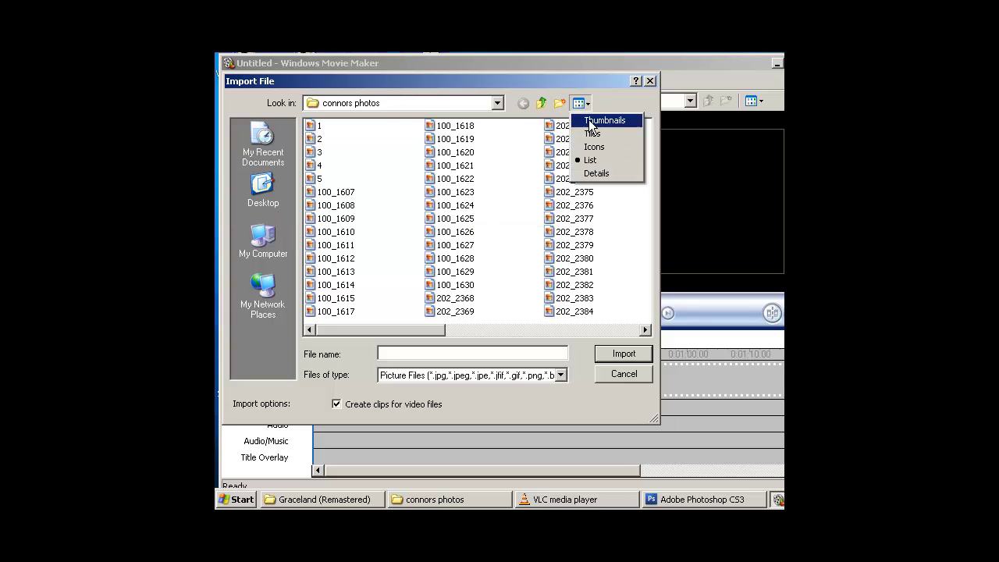
{"action": "left_click", "coordinate": [593, 123]}
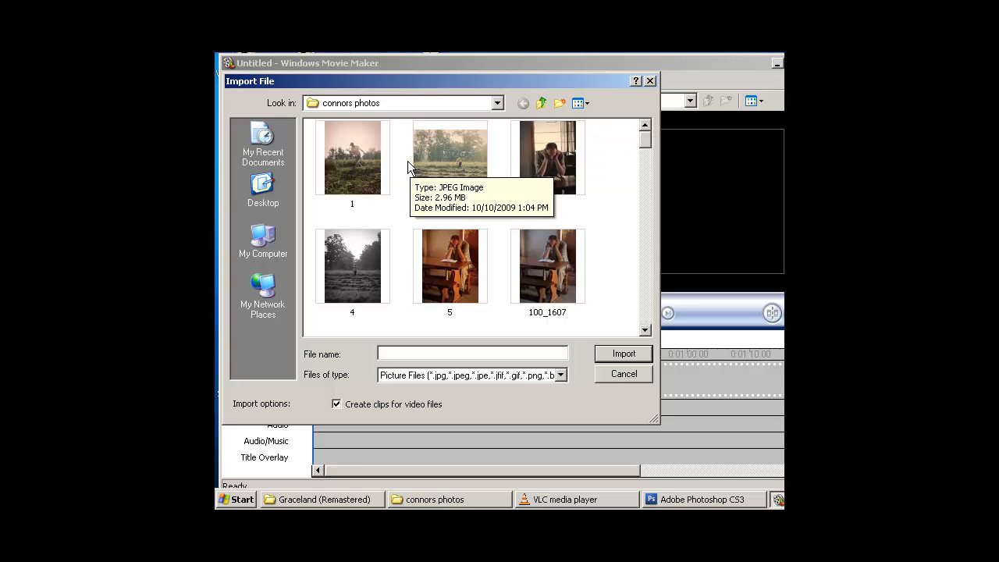
{"action": "left_click", "coordinate": [360, 161]}
{"action": "left_click", "coordinate": [460, 162], "text": "ctrl"}
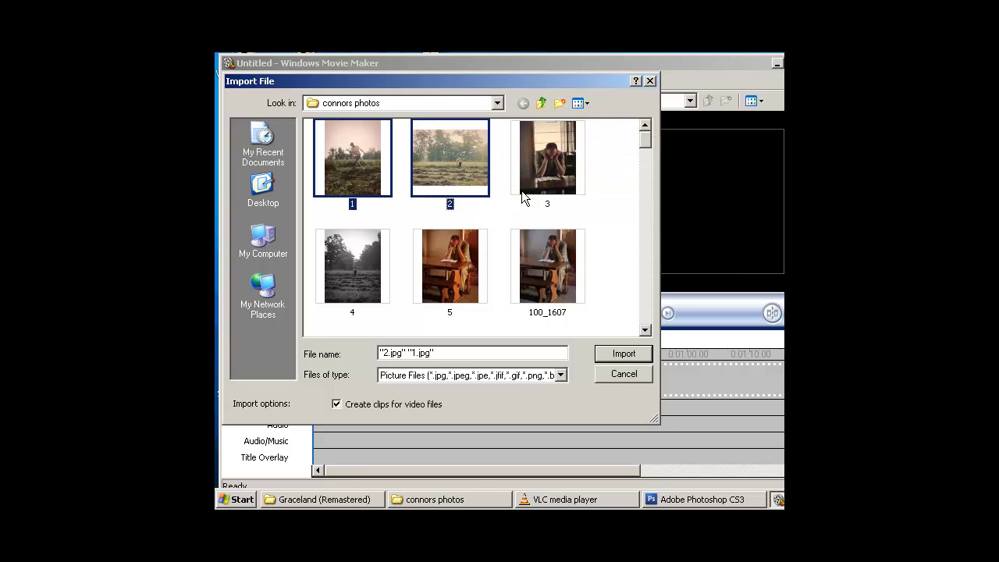
{"action": "left_click", "coordinate": [467, 270], "text": "ctrl"}
{"action": "left_click", "coordinate": [559, 167], "text": "ctrl"}
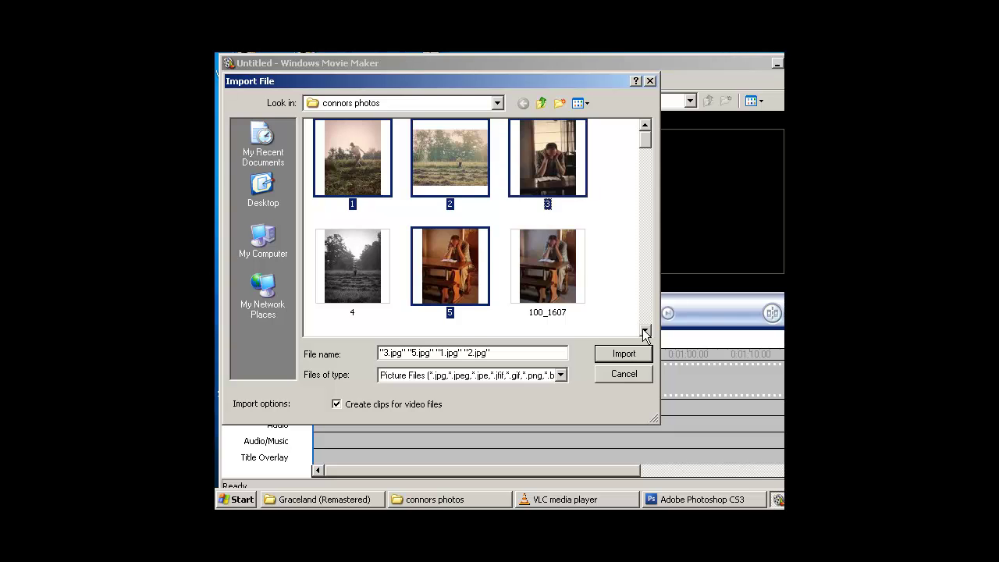
- Add photos 100_1617, 100_1613, 100_1626 and 100_1624 to the selection
{"action": "scroll", "coordinate": [644, 334], "scroll_direction": "down", "scroll_amount": 3}
{"action": "left_click", "coordinate": [548, 248], "text": "ctrl"}
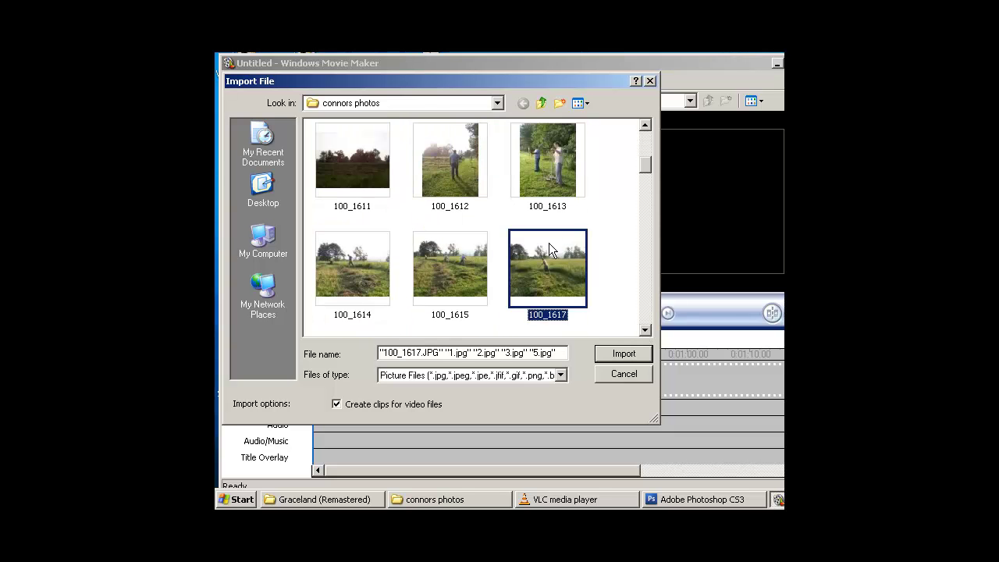
{"action": "left_click", "coordinate": [545, 173], "text": "ctrl"}
{"action": "scroll", "coordinate": [642, 334], "scroll_direction": "down", "scroll_amount": 3}
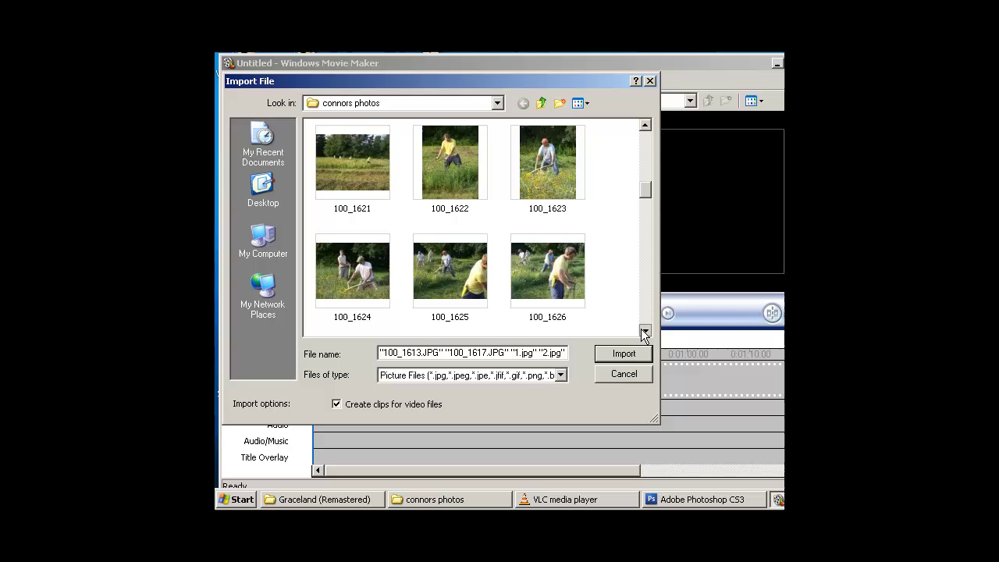
{"action": "left_click", "coordinate": [556, 282], "text": "ctrl"}
{"action": "left_click", "coordinate": [361, 277], "text": "ctrl"}
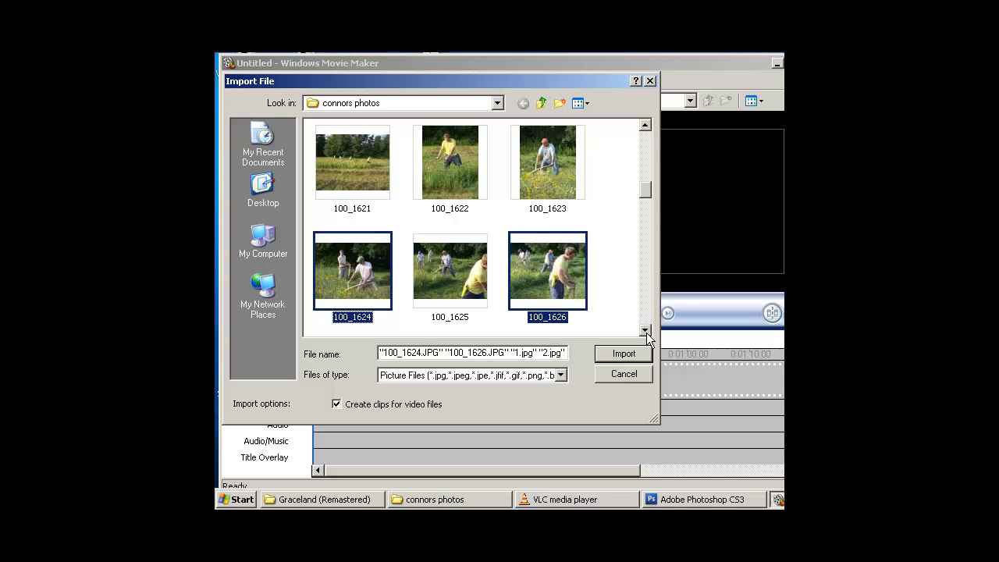
- Add 'rebekah on horse', 'miciah sherrif and robber2' and 'miciah mountain manfixed', then import the selection
{"action": "scroll", "coordinate": [647, 334], "scroll_direction": "down", "scroll_amount": 10}
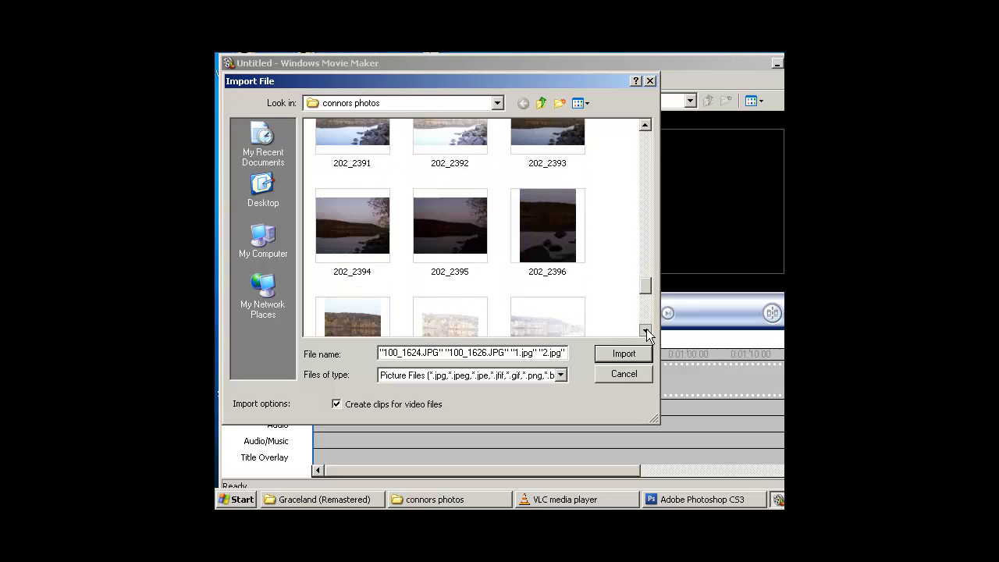
{"action": "scroll", "coordinate": [647, 334], "scroll_direction": "down", "scroll_amount": 5}
{"action": "left_click", "coordinate": [418, 277], "text": "ctrl"}
{"action": "left_click", "coordinate": [378, 277], "text": "ctrl"}
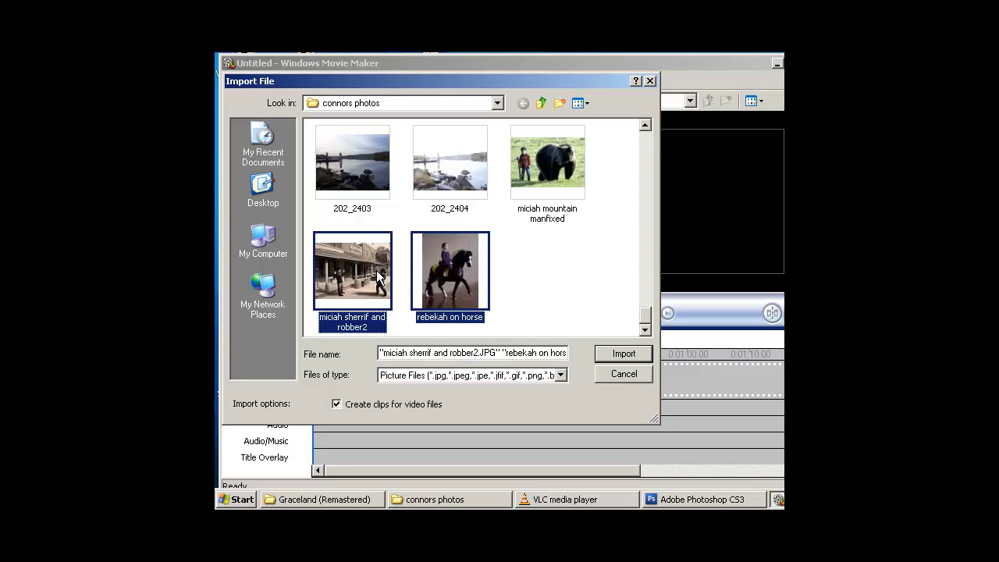
{"action": "left_click", "coordinate": [550, 172], "text": "ctrl"}
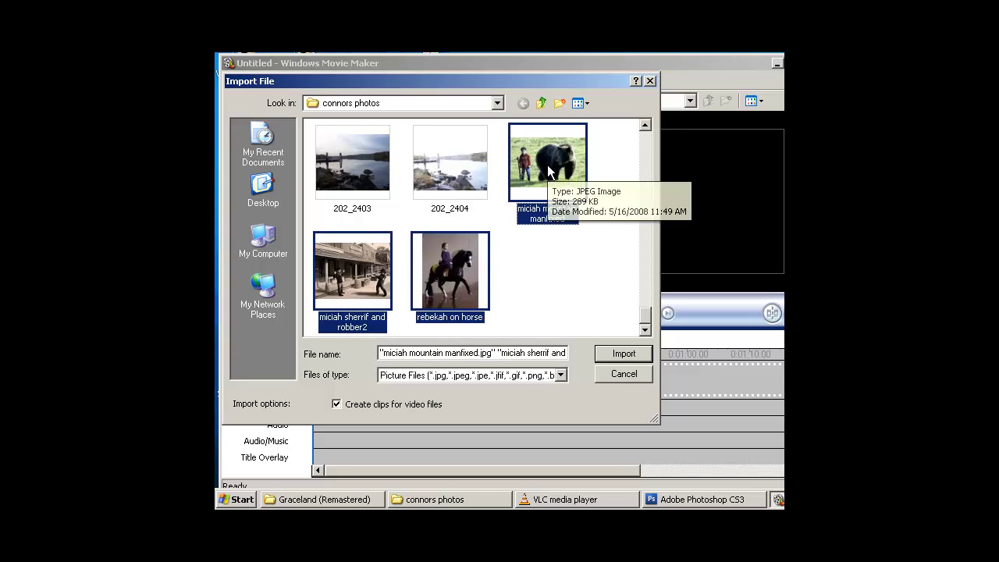
{"action": "left_click", "coordinate": [550, 171], "text": "ctrl"}
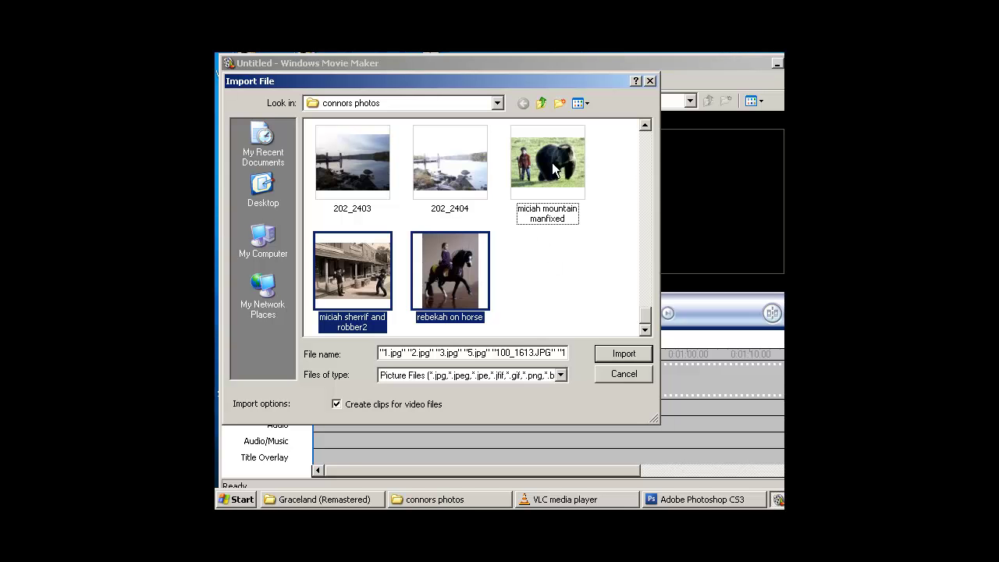
{"action": "left_click", "coordinate": [526, 184], "text": "ctrl"}
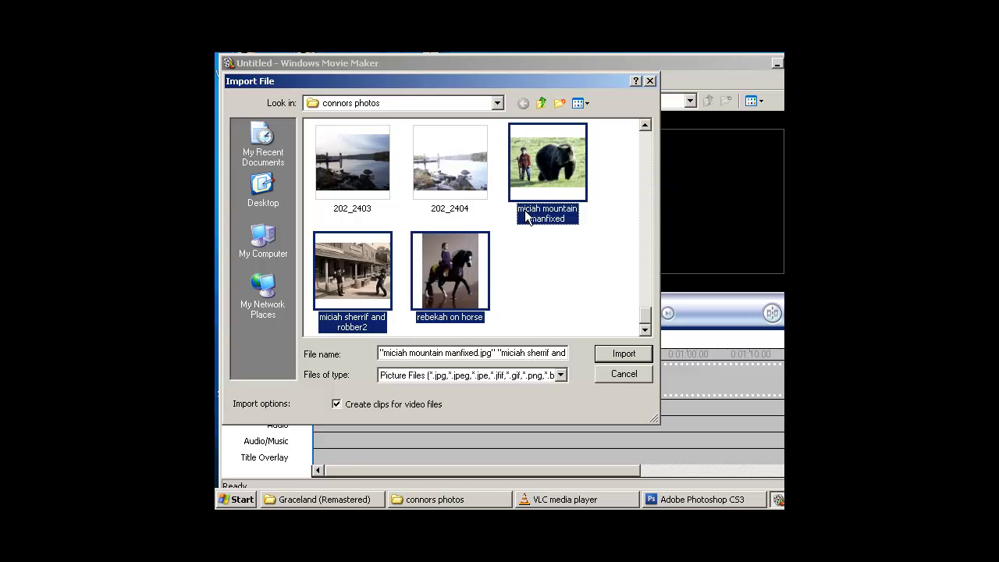
{"action": "left_click", "coordinate": [624, 355]}
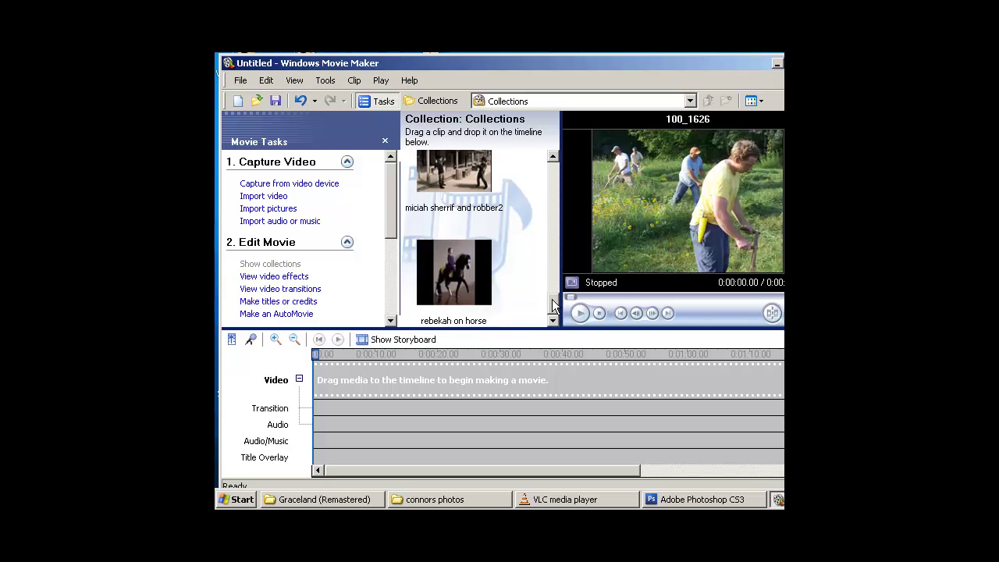
- Select all imported photos with Ctrl+A and drag them onto the timeline's video track
{"action": "left_click_drag", "start_coordinate": [553, 305], "coordinate": [548, 173]}
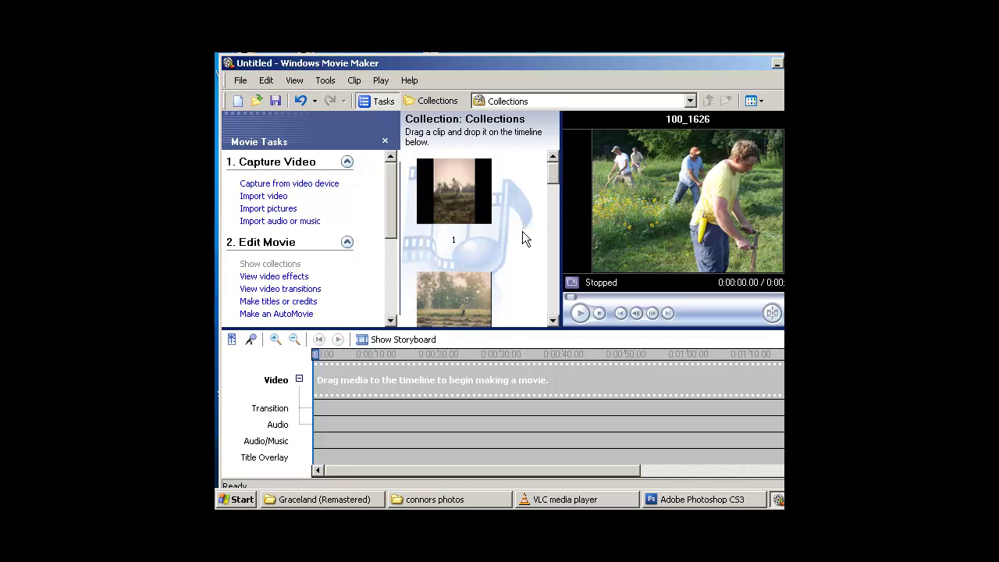
{"action": "left_click", "coordinate": [522, 231]}
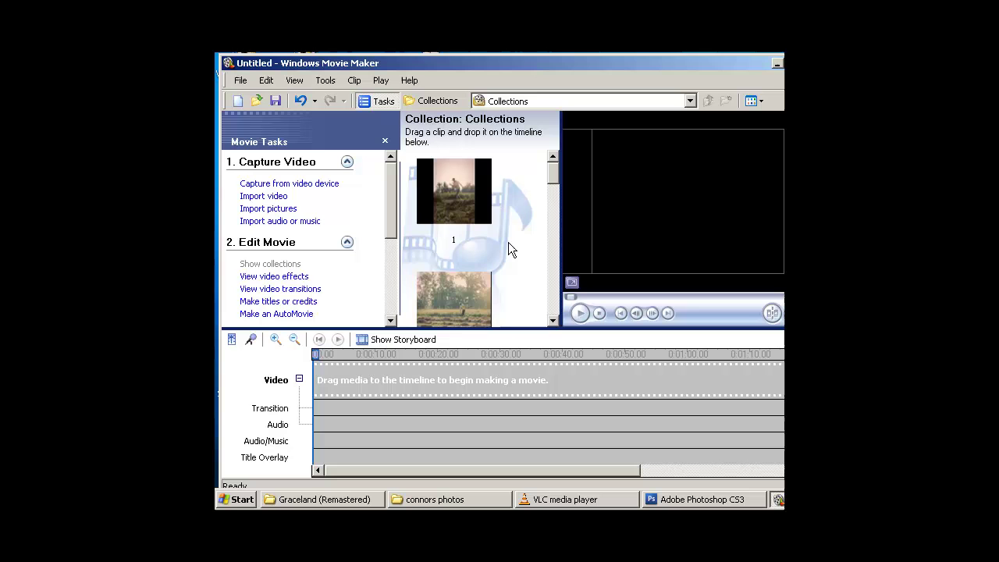
{"action": "key", "text": "ctrl+a"}
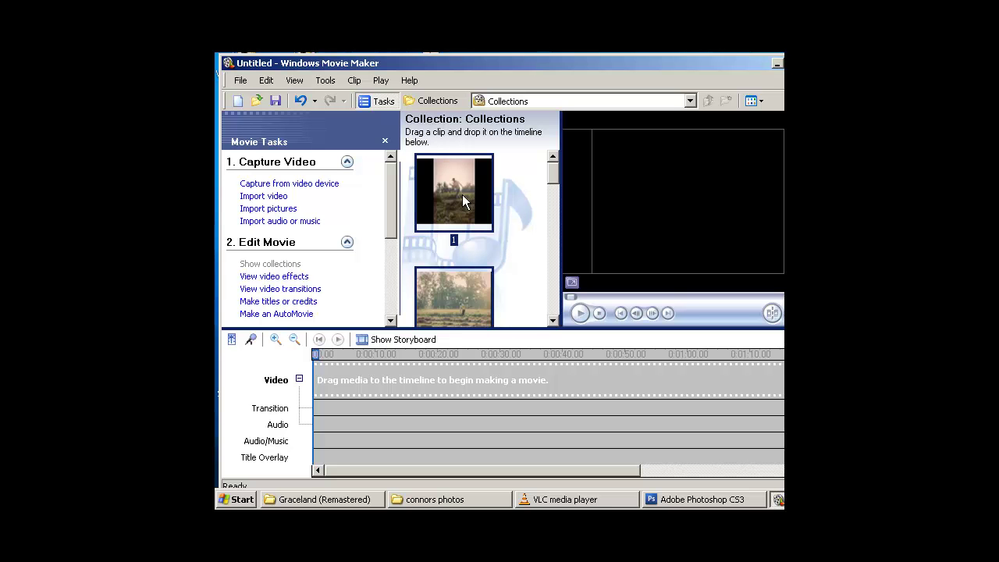
{"action": "left_click_drag", "start_coordinate": [453, 191], "coordinate": [365, 374]}
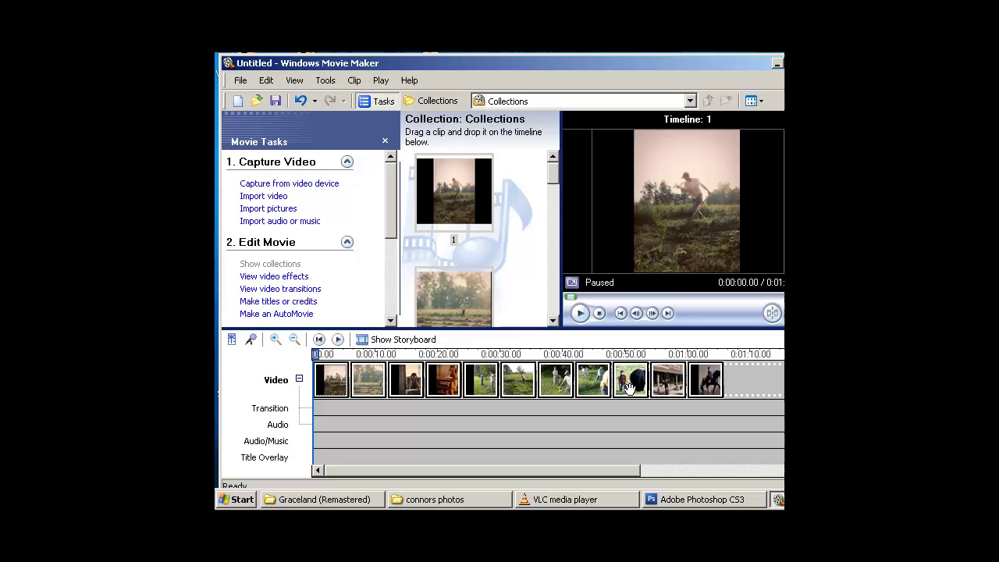
{"action": "left_click", "coordinate": [751, 390]}
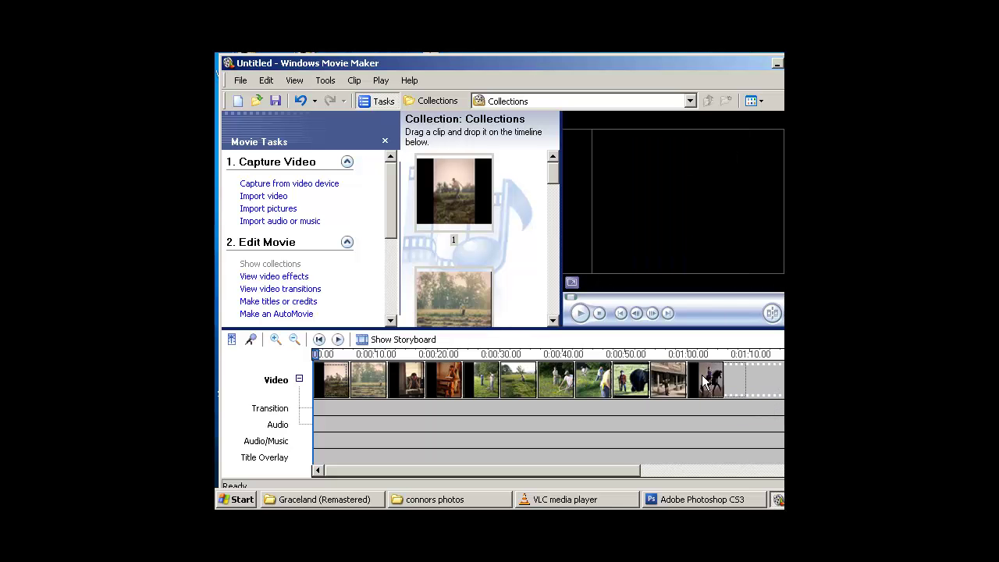
{"action": "left_click", "coordinate": [291, 382]}
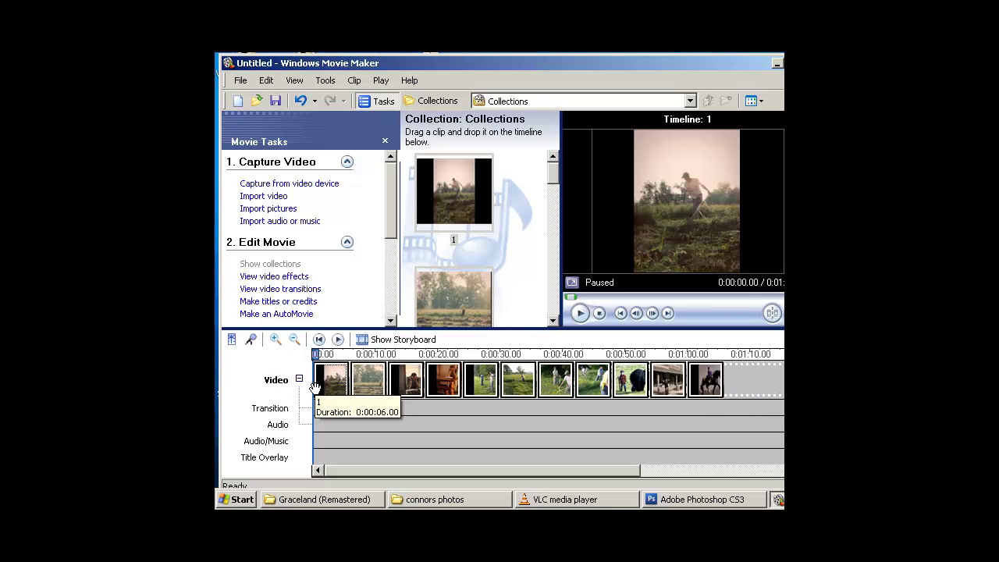
- Clear the timeline and confirm a 6-second picture duration in Tools > Options
{"action": "key", "text": "Delete"}
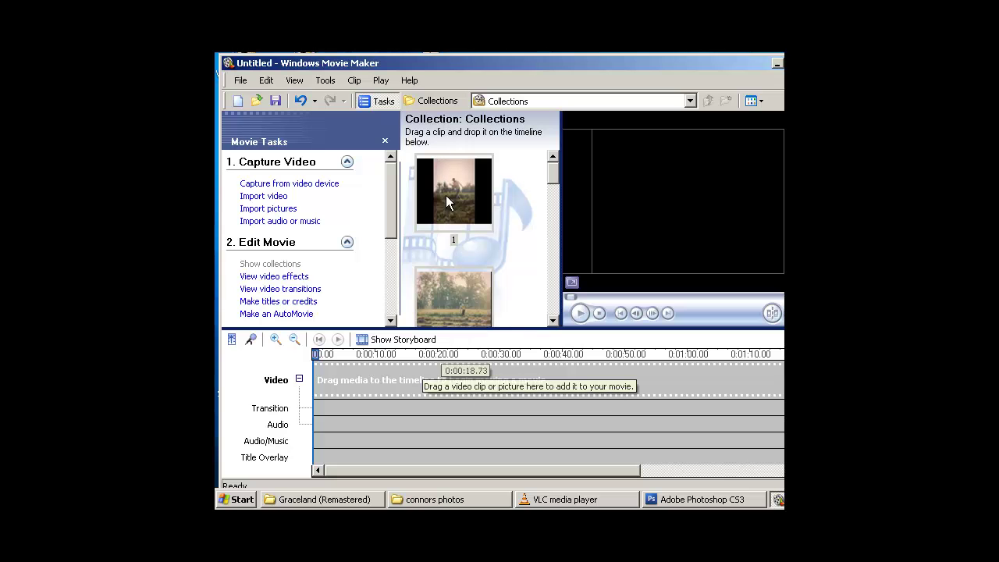
{"action": "left_click", "coordinate": [325, 80]}
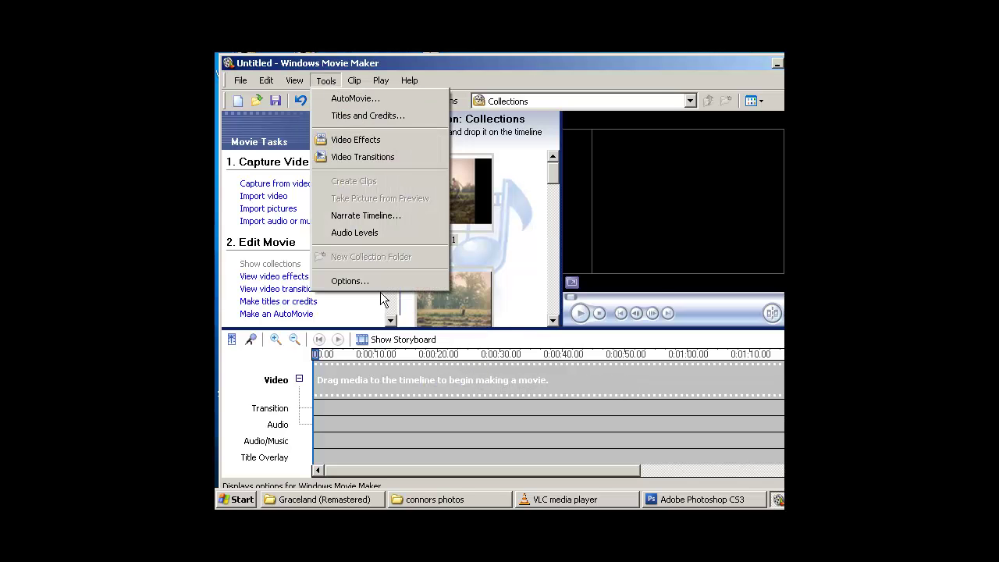
{"action": "left_click", "coordinate": [370, 280]}
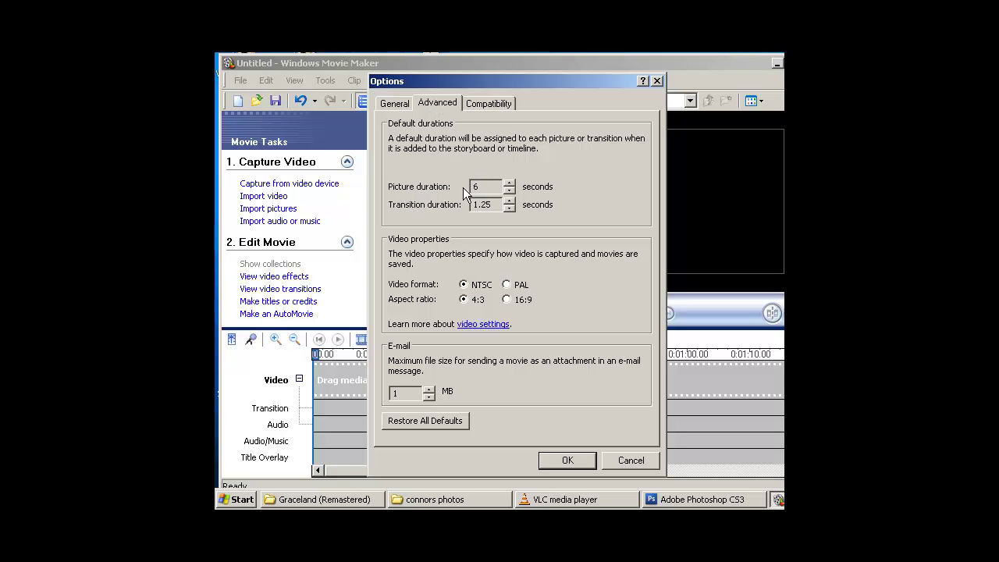
{"action": "left_click_drag", "start_coordinate": [480, 186], "coordinate": [476, 190]}
{"action": "left_click", "coordinate": [561, 461]}
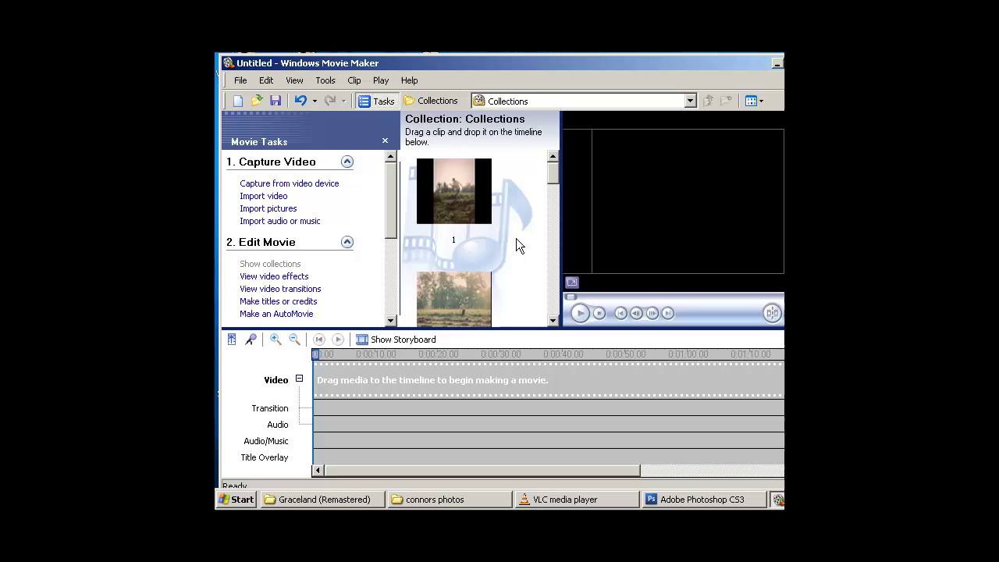
- Place all collection photos on the video track again and preview the first photo
{"action": "key", "text": "ctrl+a"}
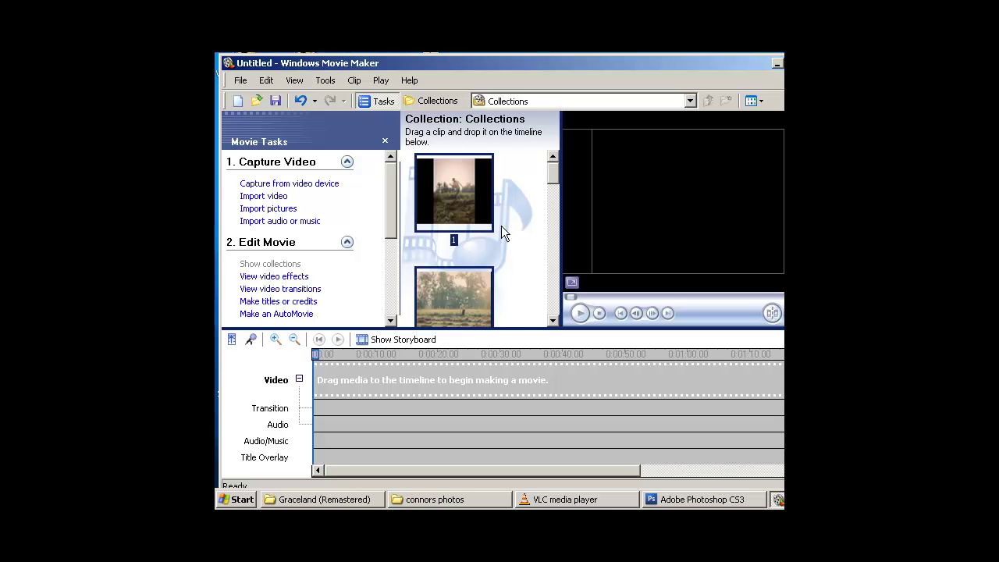
{"action": "left_click_drag", "start_coordinate": [463, 196], "coordinate": [390, 383]}
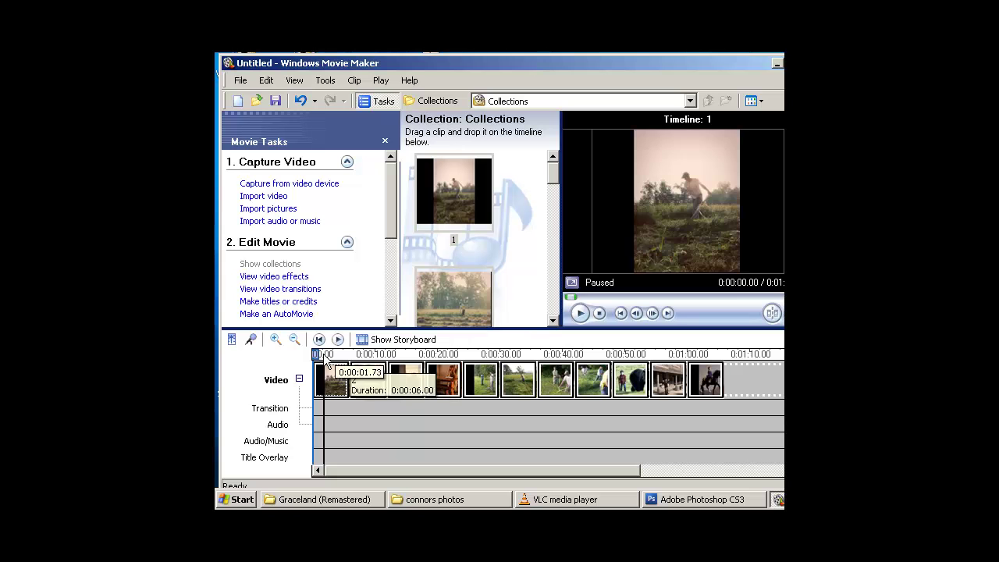
{"action": "mouse_move", "coordinate": [316, 354]}
{"action": "left_mouse_down"}
{"action": "mouse_move", "coordinate": [424, 357]}
{"action": "mouse_move", "coordinate": [316, 358]}
{"action": "left_mouse_up"}
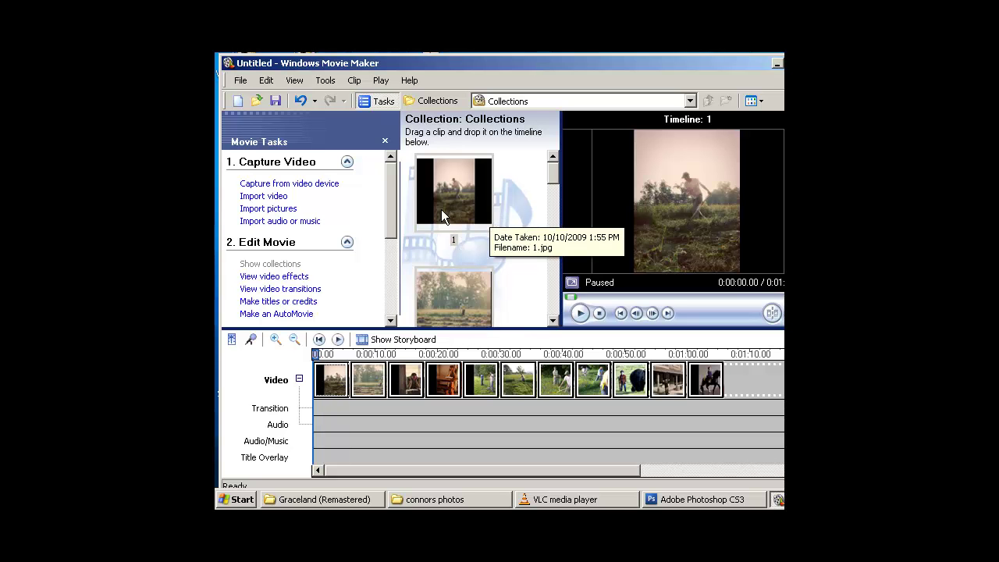
- Find the Fade transition among the video transitions, preview it and copy it
{"action": "scroll", "coordinate": [328, 219], "scroll_direction": "down", "scroll_amount": 2}
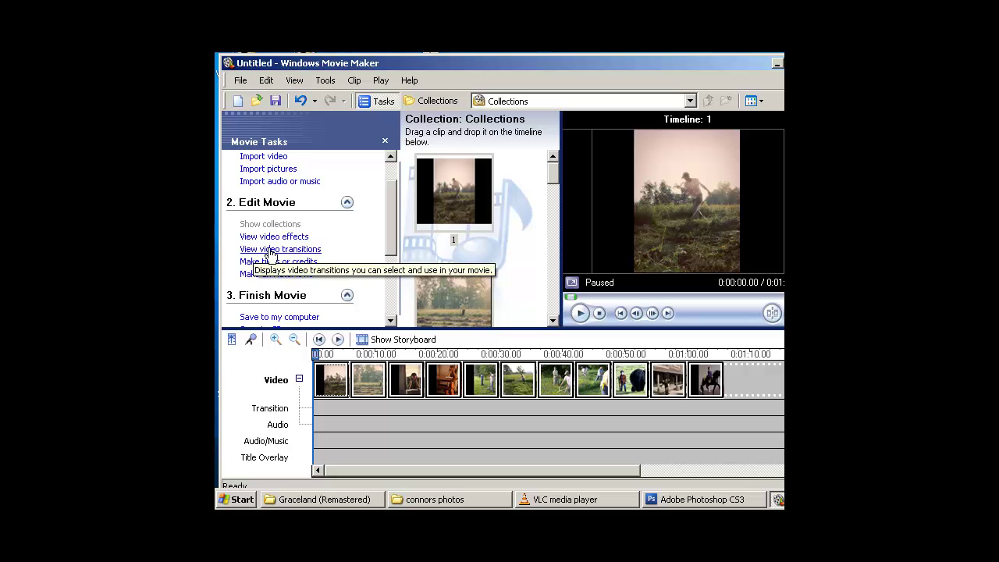
{"action": "left_click", "coordinate": [277, 250]}
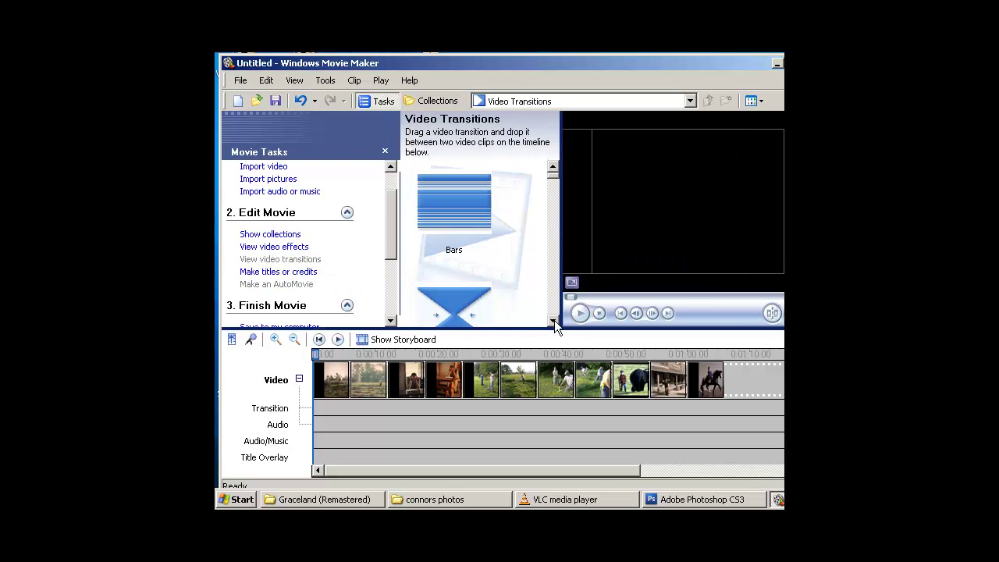
{"action": "scroll", "coordinate": [554, 321], "scroll_direction": "down", "scroll_amount": 10}
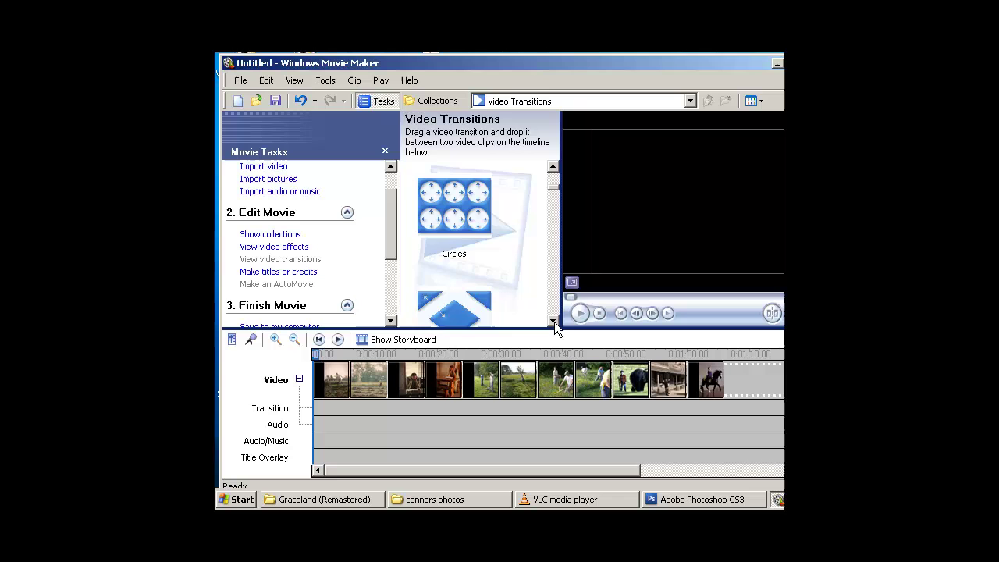
{"action": "scroll", "coordinate": [554, 322], "scroll_direction": "down", "scroll_amount": 10}
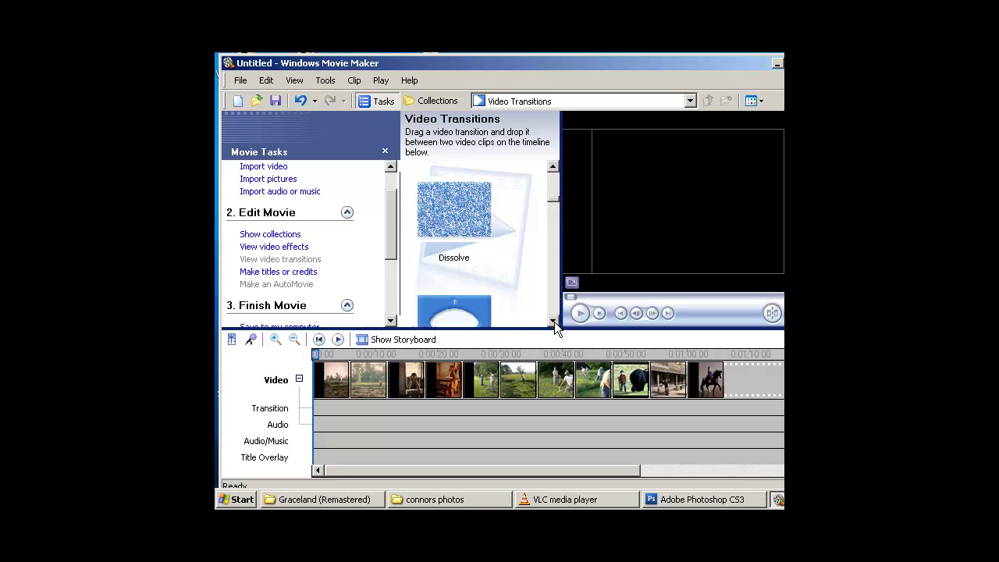
{"action": "scroll", "coordinate": [554, 322], "scroll_direction": "down", "scroll_amount": 4}
{"action": "left_click", "coordinate": [456, 211]}
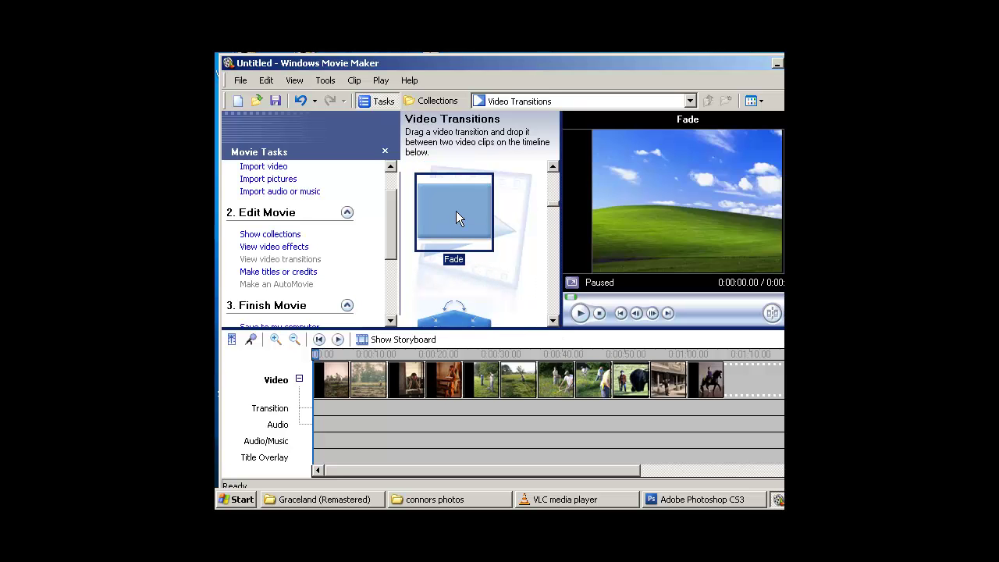
{"action": "right_click", "coordinate": [455, 219]}
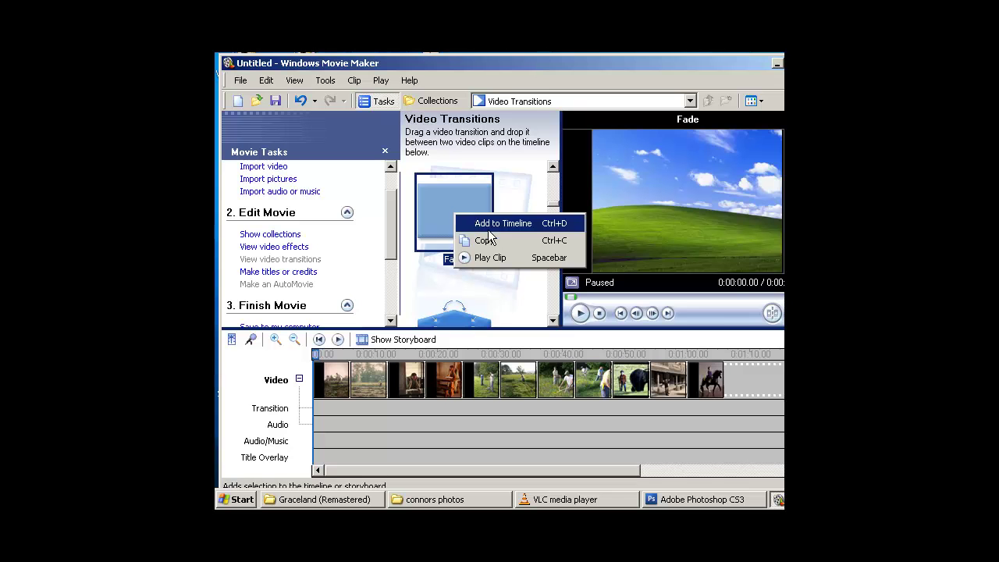
{"action": "left_click", "coordinate": [490, 244]}
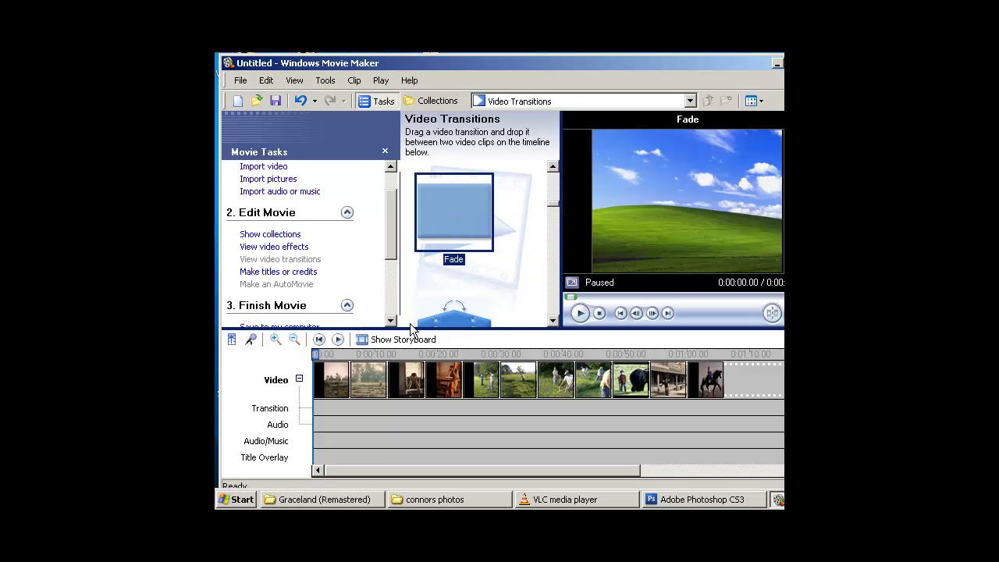
- Paste a Fade before the second photo and each following photo on the timeline
{"action": "left_click", "coordinate": [363, 379]}
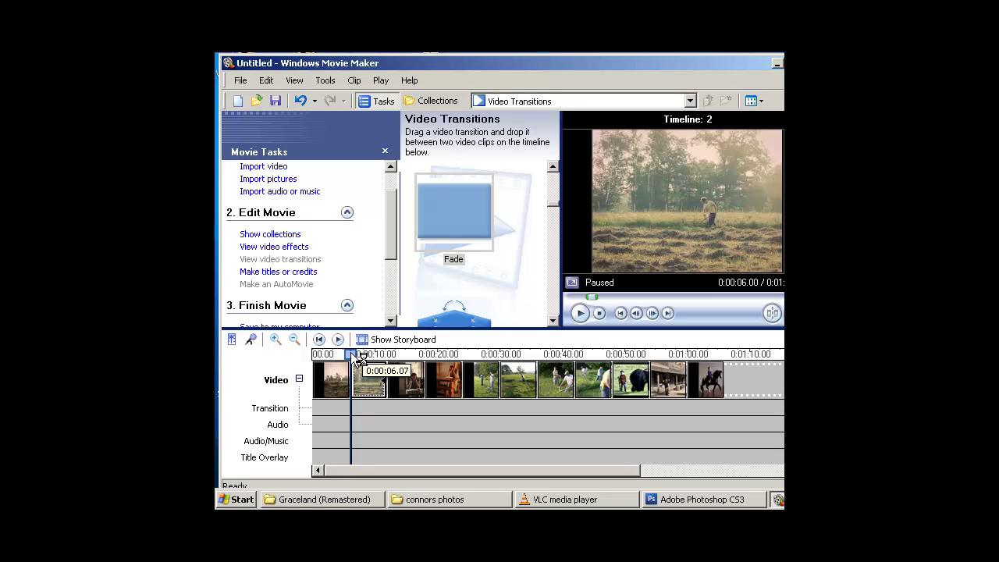
{"action": "key", "text": "ctrl+v"}
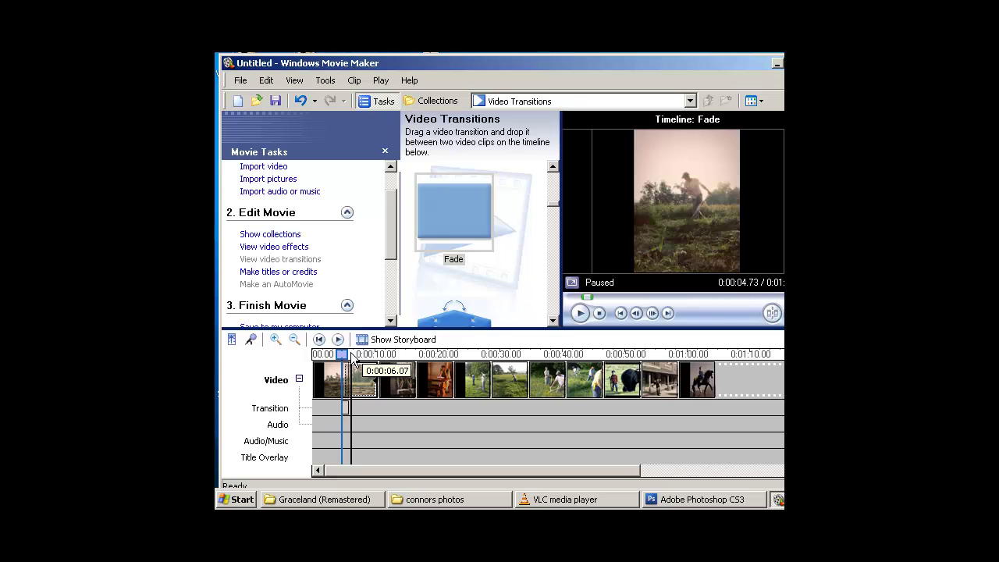
{"action": "key", "text": "Right"}
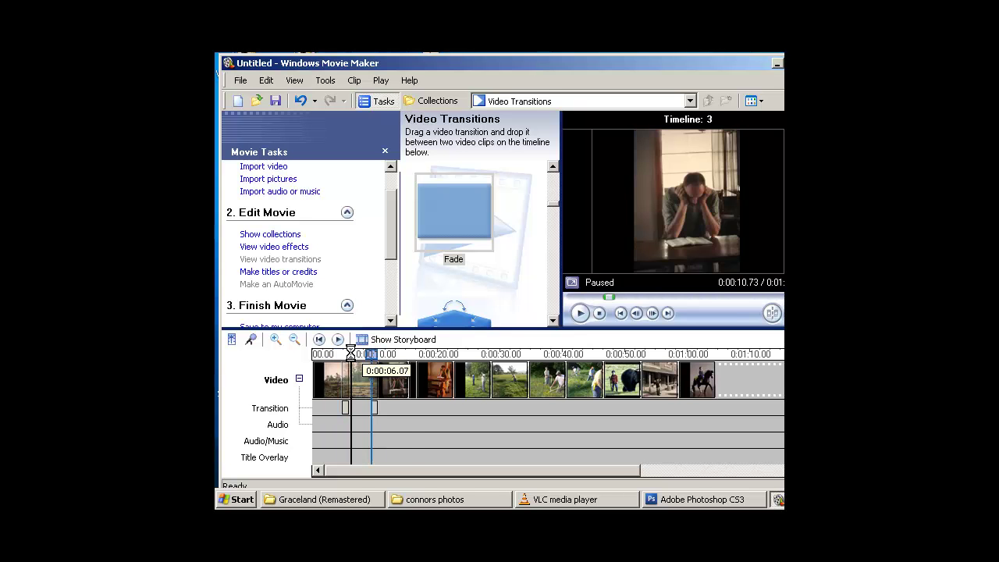
{"action": "key", "text": "ctrl+v"}
{"action": "key", "text": "ctrl+v"}
{"action": "key", "text": "Right"}
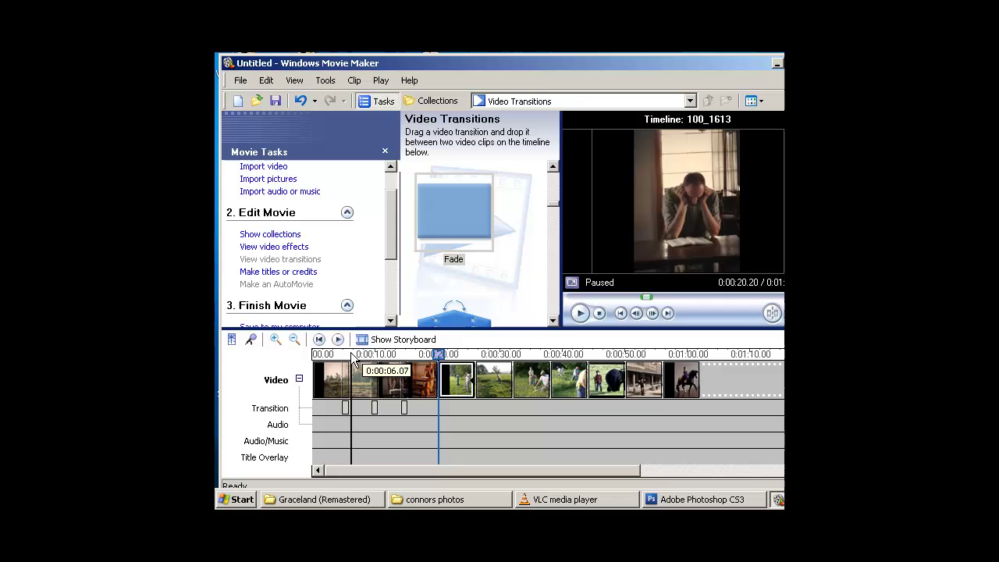
{"action": "key", "text": "ctrl+v"}
{"action": "key", "text": "ctrl+v"}
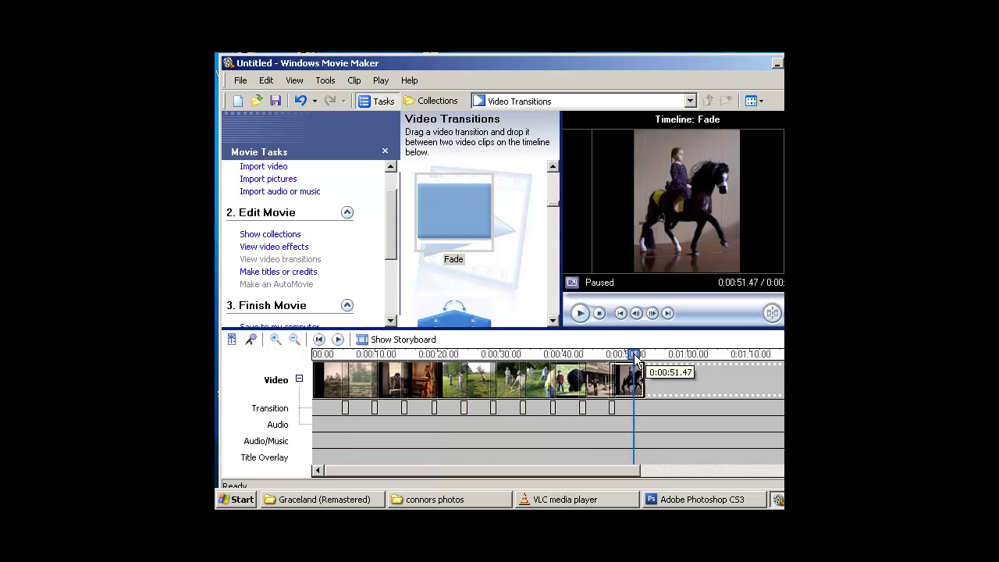
{"action": "left_click_drag", "start_coordinate": [634, 353], "coordinate": [551, 357]}
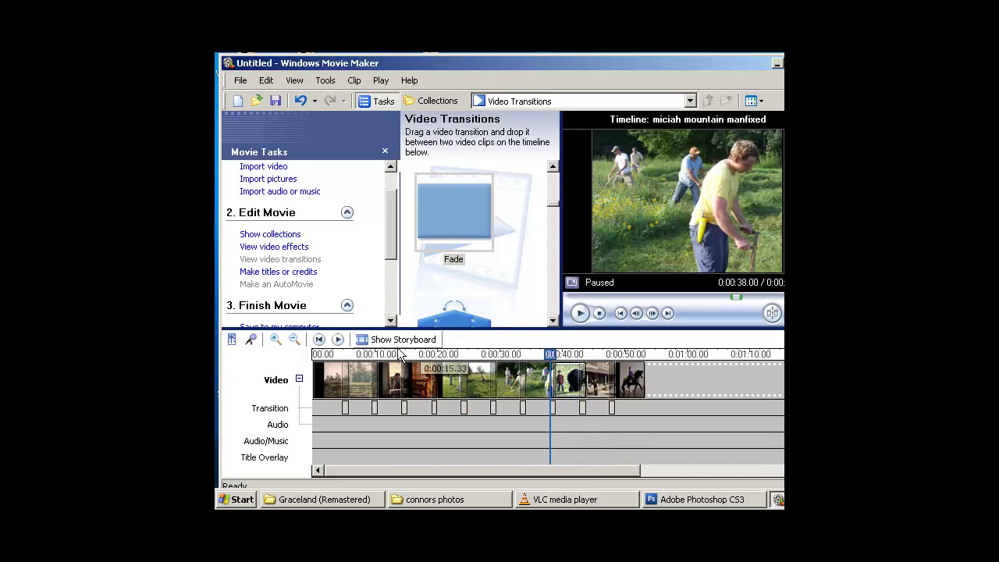
{"action": "left_click_drag", "start_coordinate": [389, 242], "coordinate": [388, 246]}
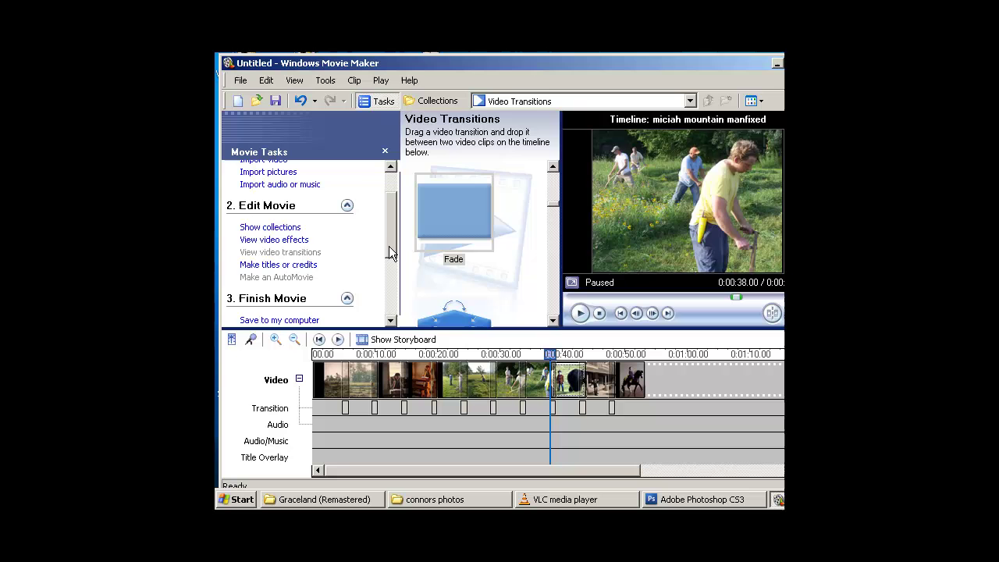
- Create a title at the start of the movie reading 'Connors Photos'
{"action": "left_click", "coordinate": [269, 262]}
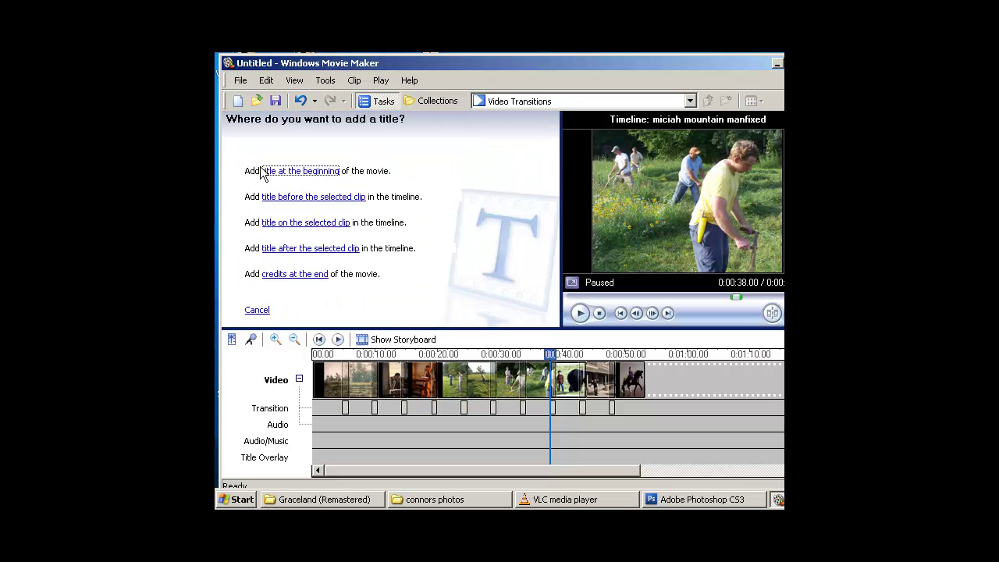
{"action": "left_click", "coordinate": [308, 172]}
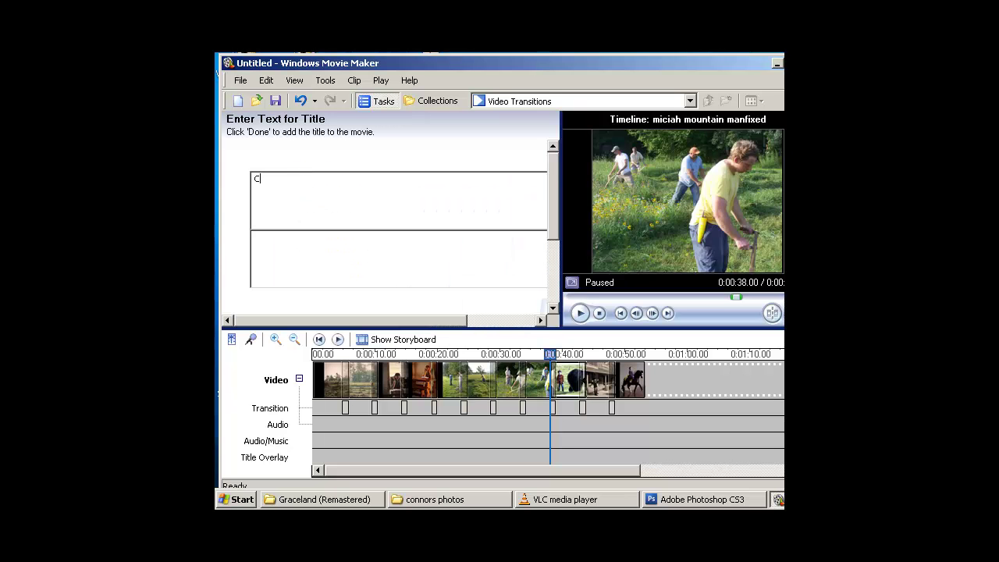
{"action": "type", "text": "Connors Photos"}
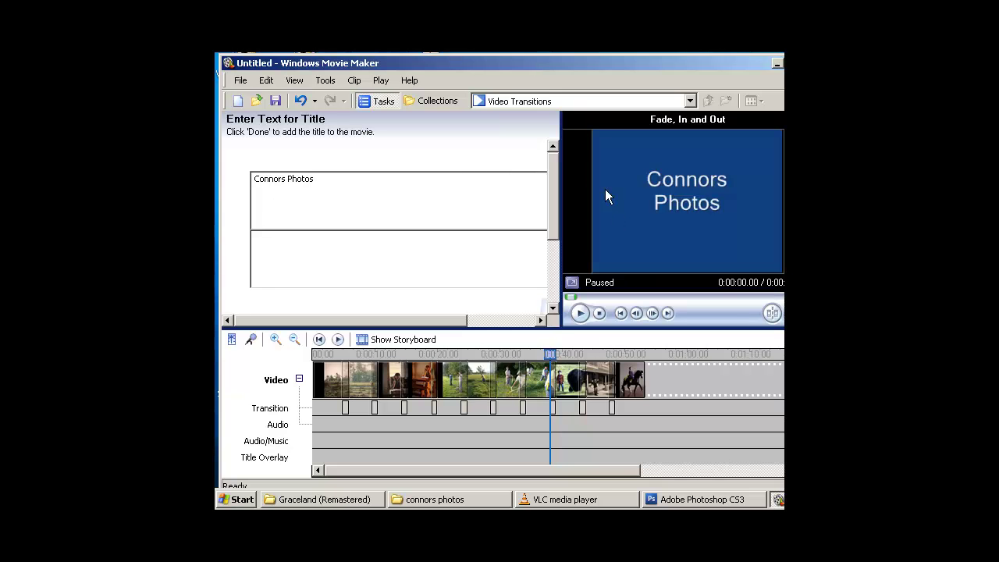
{"action": "left_click_drag", "start_coordinate": [555, 219], "coordinate": [551, 277]}
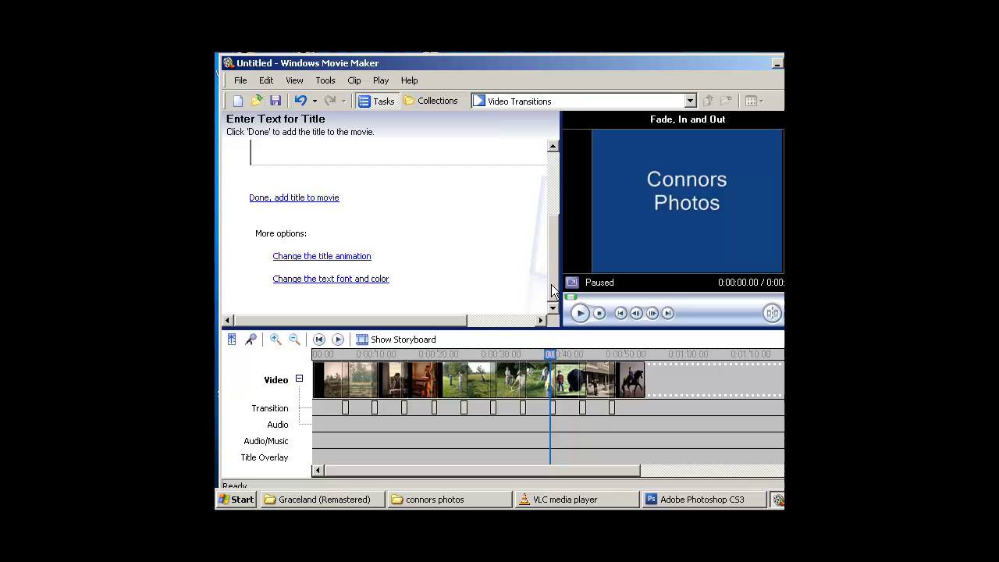
- Give the title a black background and add it to the movie
{"action": "left_click", "coordinate": [326, 281]}
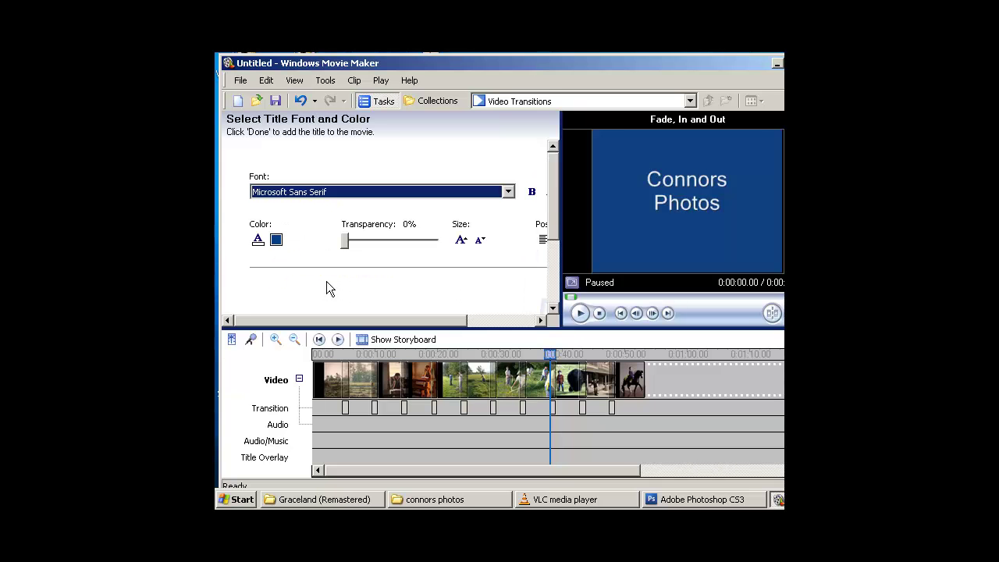
{"action": "left_click", "coordinate": [277, 241]}
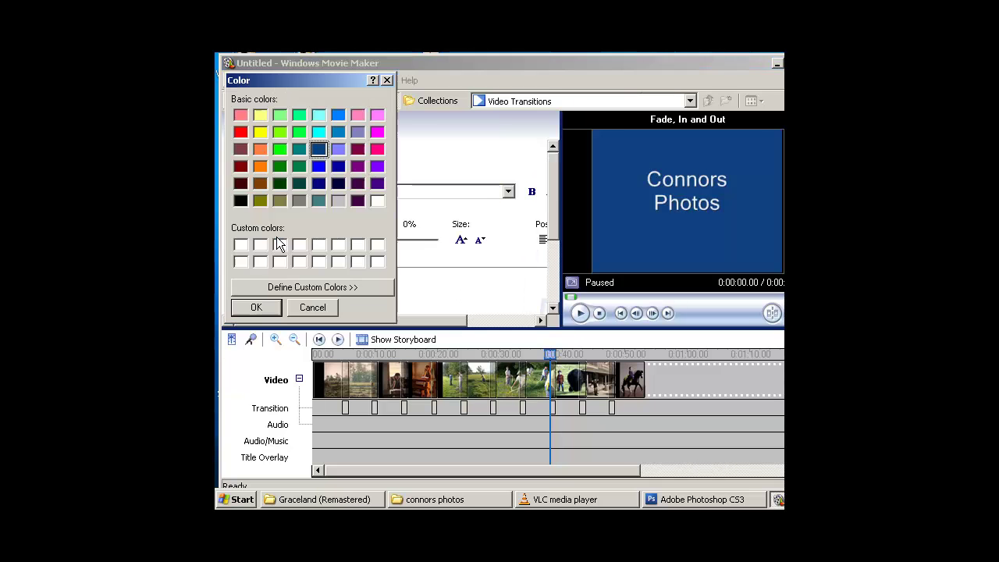
{"action": "left_click", "coordinate": [241, 201]}
{"action": "left_click", "coordinate": [258, 307]}
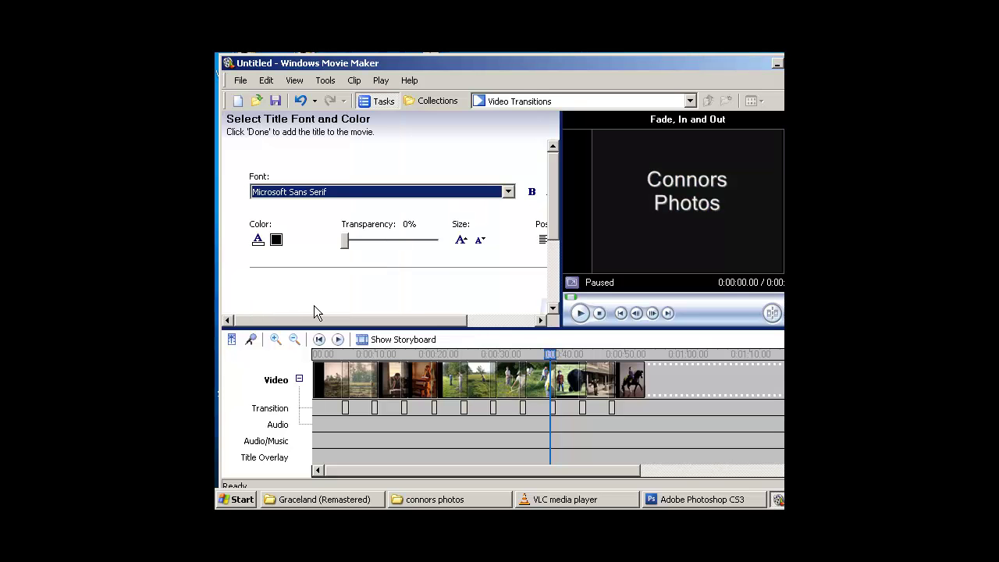
{"action": "left_click_drag", "start_coordinate": [548, 230], "coordinate": [553, 264]}
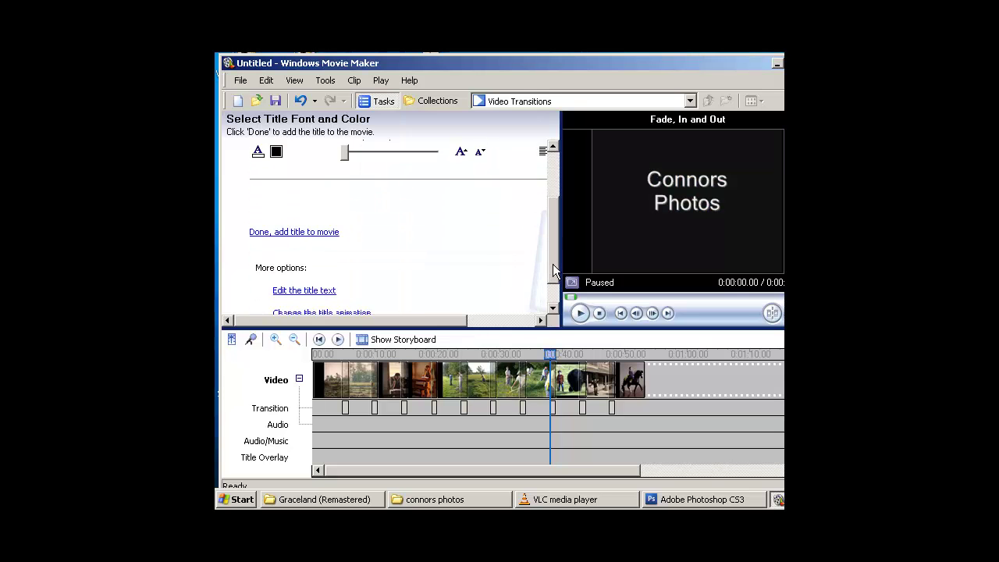
{"action": "left_click", "coordinate": [258, 234]}
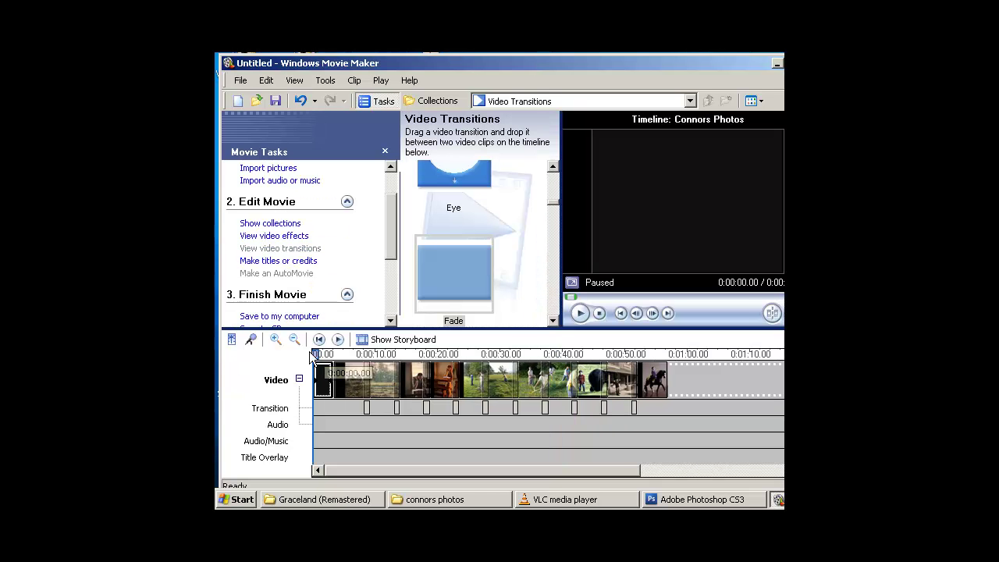
- Jump to the movie's end and add 'Thank you' credits after the last photo
{"action": "left_click", "coordinate": [347, 376]}
{"action": "left_click", "coordinate": [668, 354]}
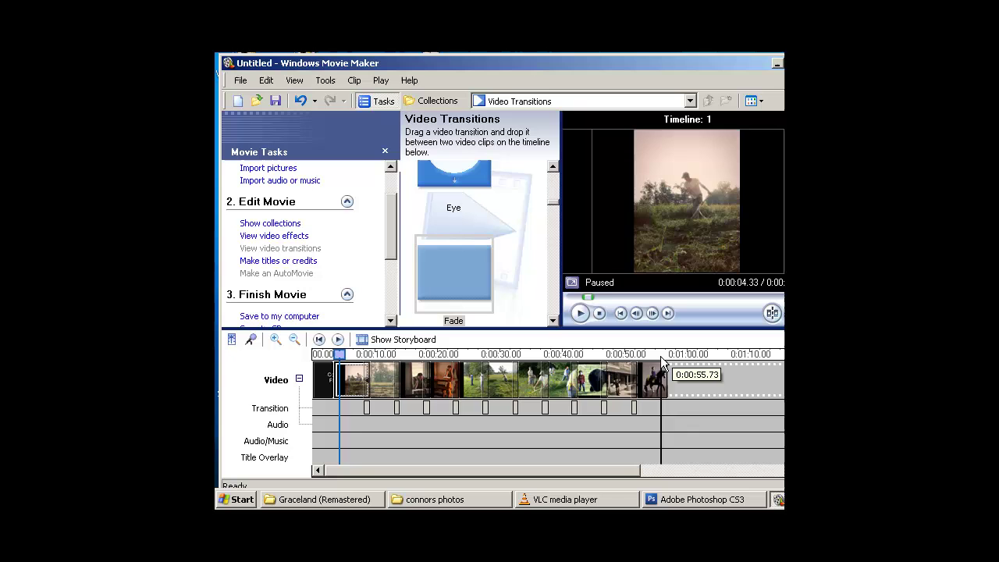
{"action": "left_click", "coordinate": [271, 263]}
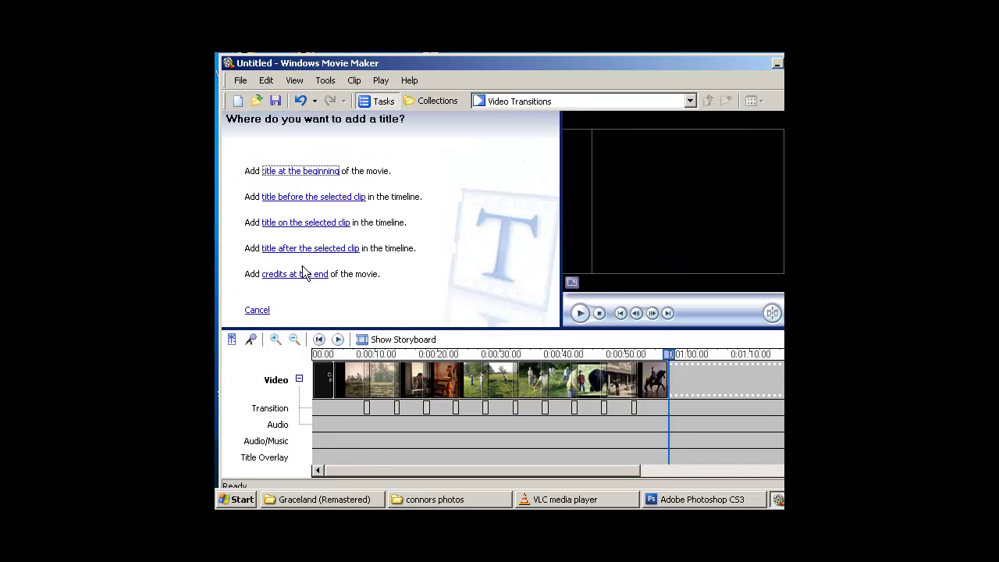
{"action": "left_click", "coordinate": [278, 279]}
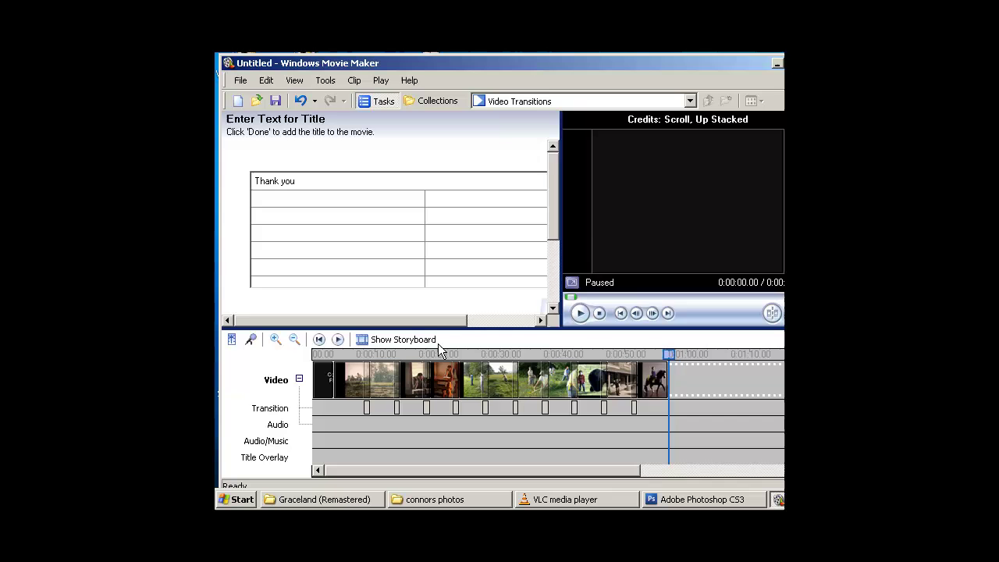
{"action": "scroll", "coordinate": [556, 230], "scroll_direction": "down", "scroll_amount": 2}
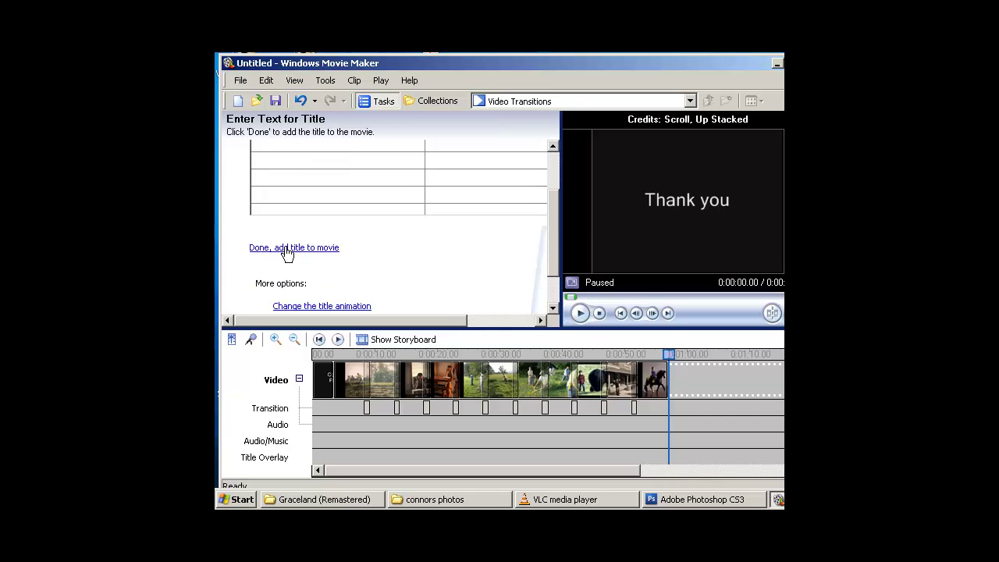
{"action": "left_click", "coordinate": [286, 248]}
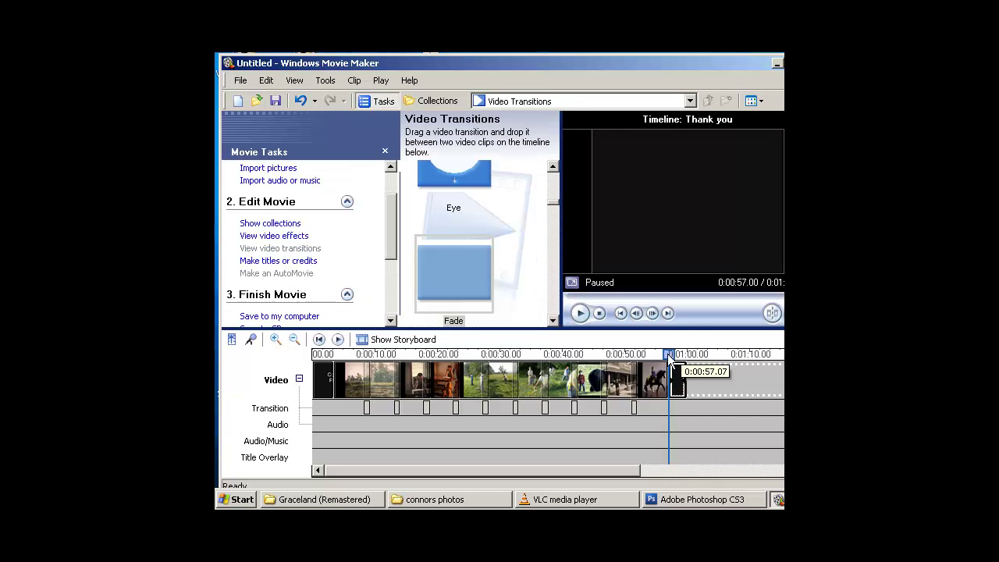
- Import the song '02 chovtaw hayride' from the Desktop into the collection
{"action": "left_click_drag", "start_coordinate": [669, 357], "coordinate": [601, 356]}
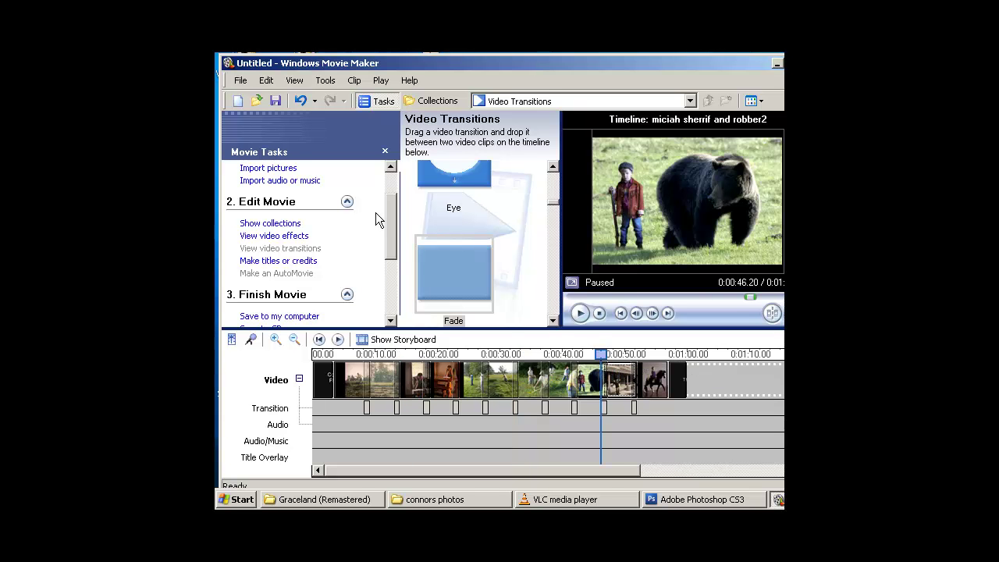
{"action": "left_click_drag", "start_coordinate": [390, 224], "coordinate": [392, 189]}
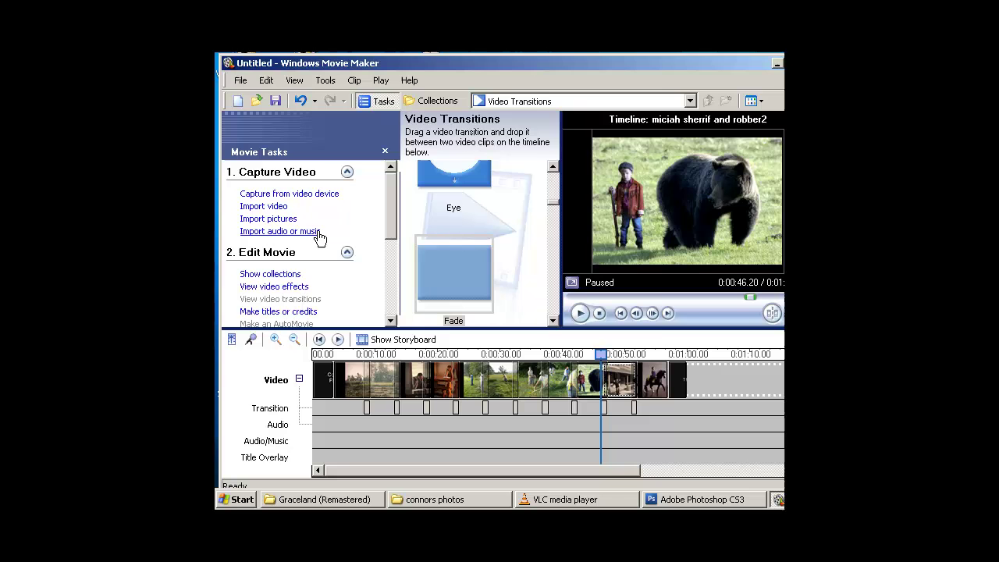
{"action": "left_click", "coordinate": [275, 232]}
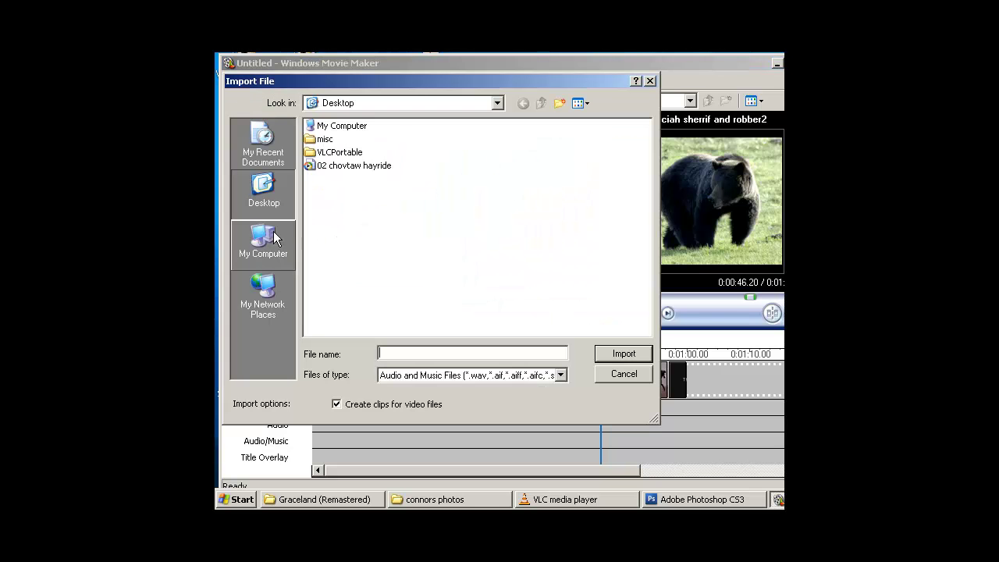
{"action": "left_click", "coordinate": [327, 166]}
{"action": "double_click", "coordinate": [307, 166]}
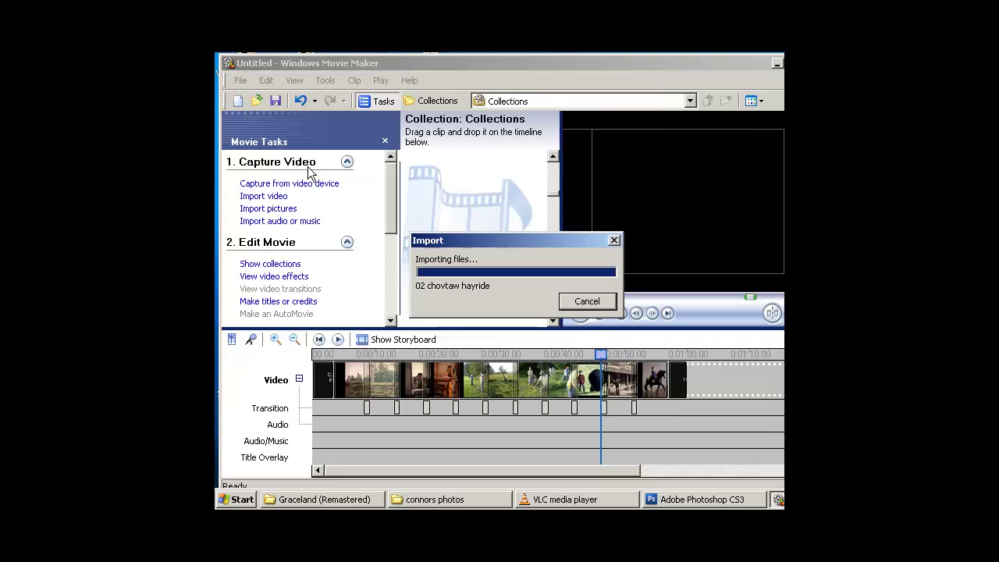
{"action": "left_click_drag", "start_coordinate": [558, 307], "coordinate": [554, 168]}
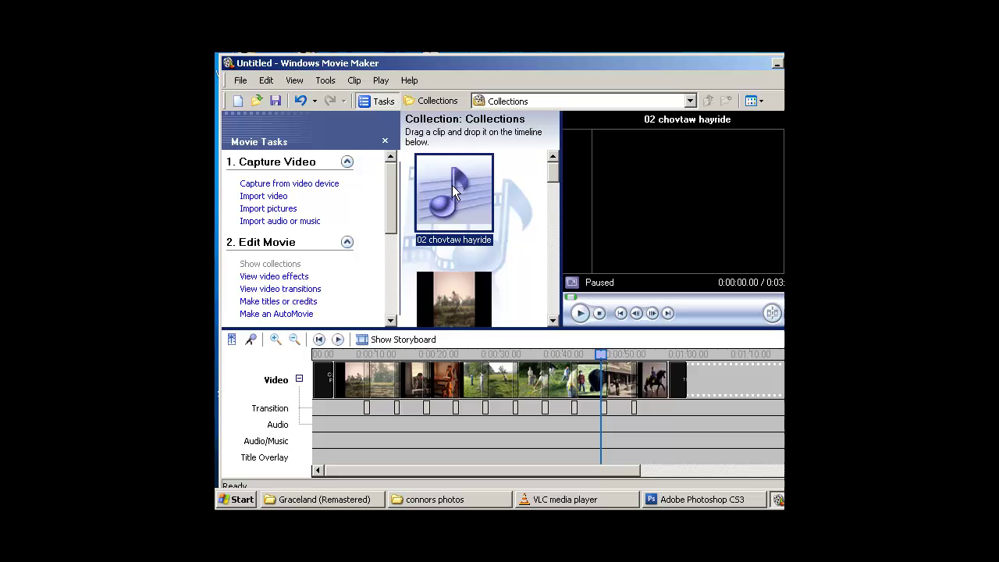
- Place '02 chovtaw hayride' on the music track and trim its end near the credits
{"action": "left_click_drag", "start_coordinate": [452, 185], "coordinate": [316, 439]}
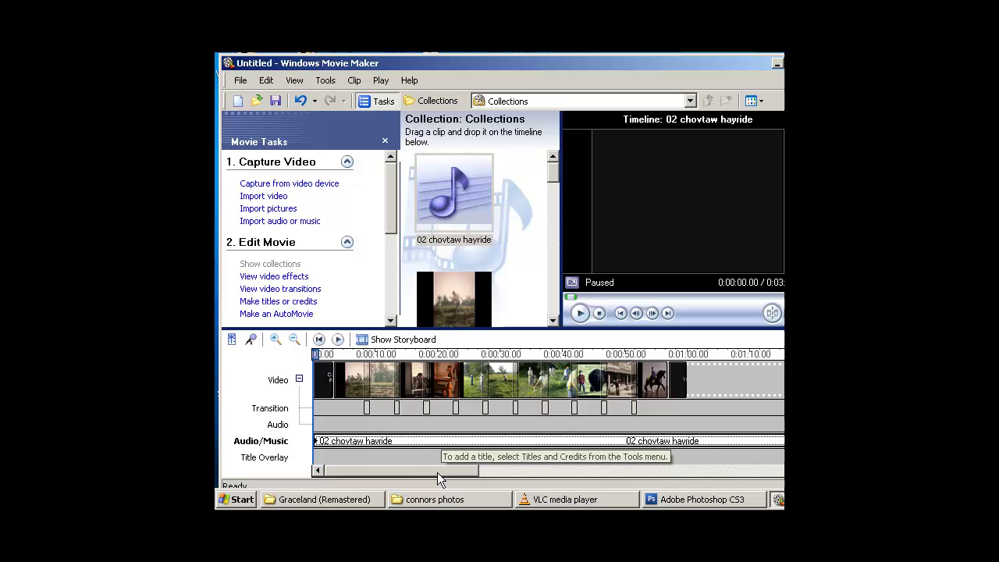
{"action": "mouse_move", "coordinate": [437, 472]}
{"action": "left_mouse_down"}
{"action": "mouse_move", "coordinate": [576, 471]}
{"action": "mouse_move", "coordinate": [418, 471]}
{"action": "left_mouse_up"}
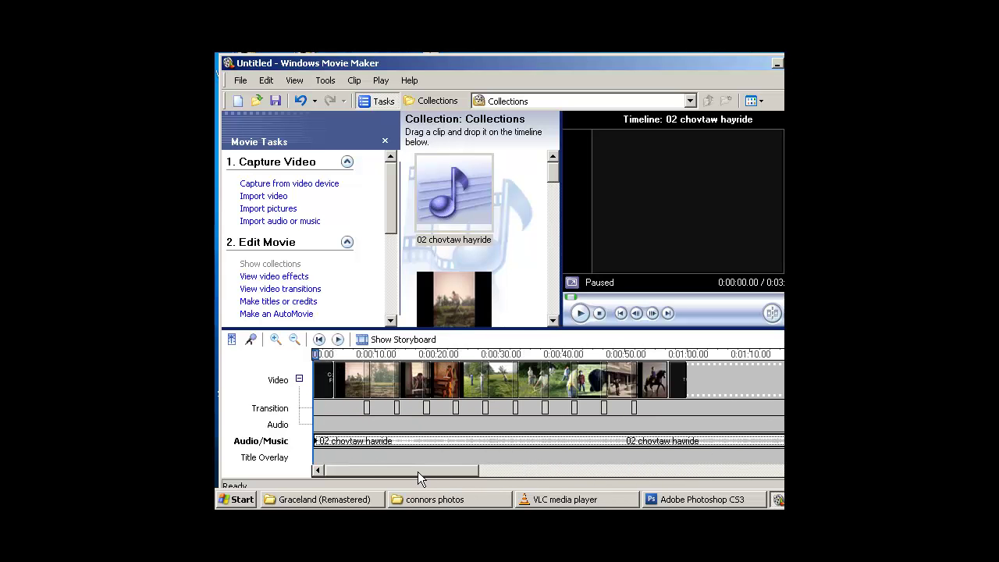
{"action": "left_click", "coordinate": [294, 341]}
{"action": "left_click", "coordinate": [293, 341]}
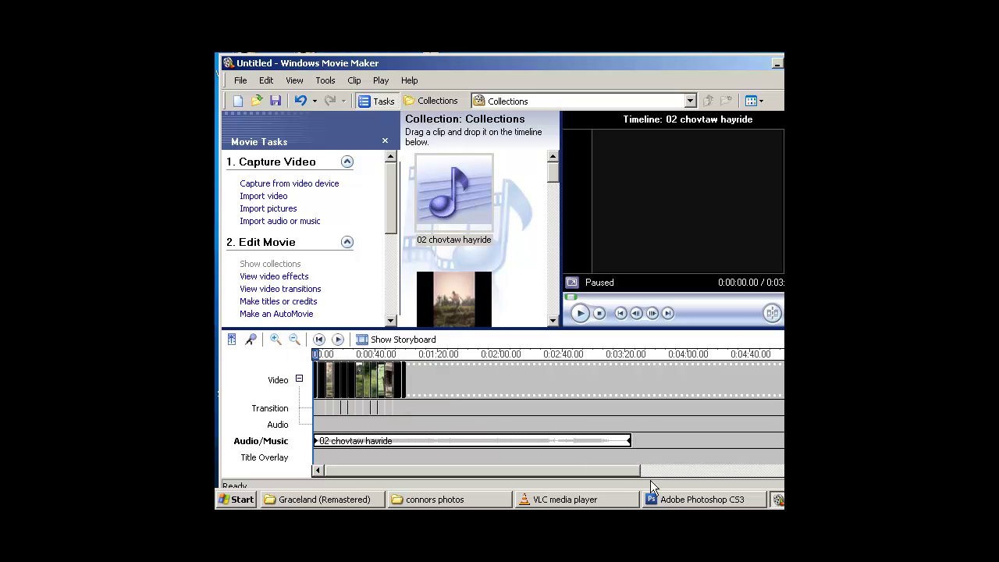
{"action": "left_click_drag", "start_coordinate": [629, 441], "coordinate": [404, 441]}
- Apply Fade Out to the music clip
{"action": "left_click", "coordinate": [273, 340]}
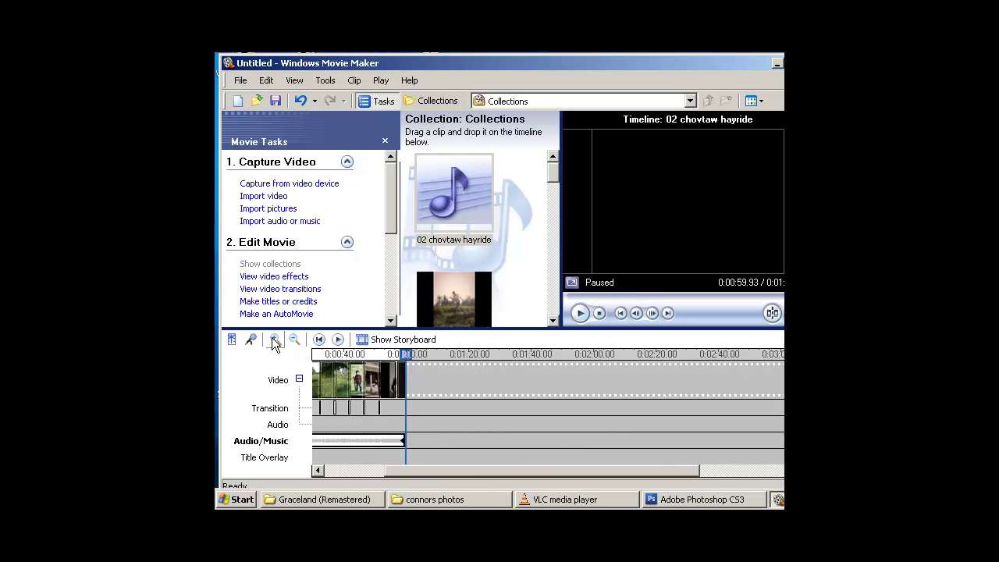
{"action": "left_click", "coordinate": [274, 340]}
{"action": "left_click", "coordinate": [273, 339]}
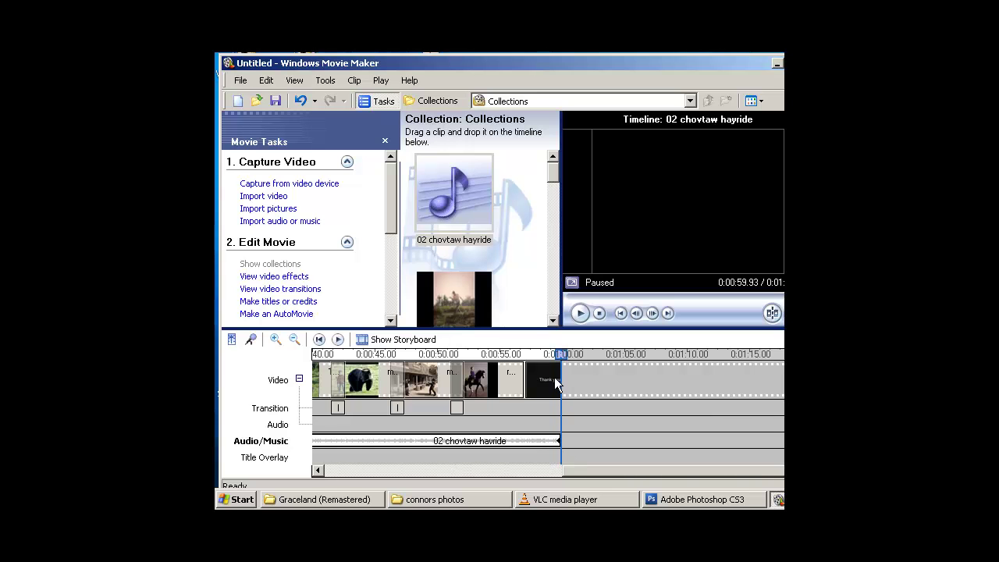
{"action": "right_click", "coordinate": [544, 444]}
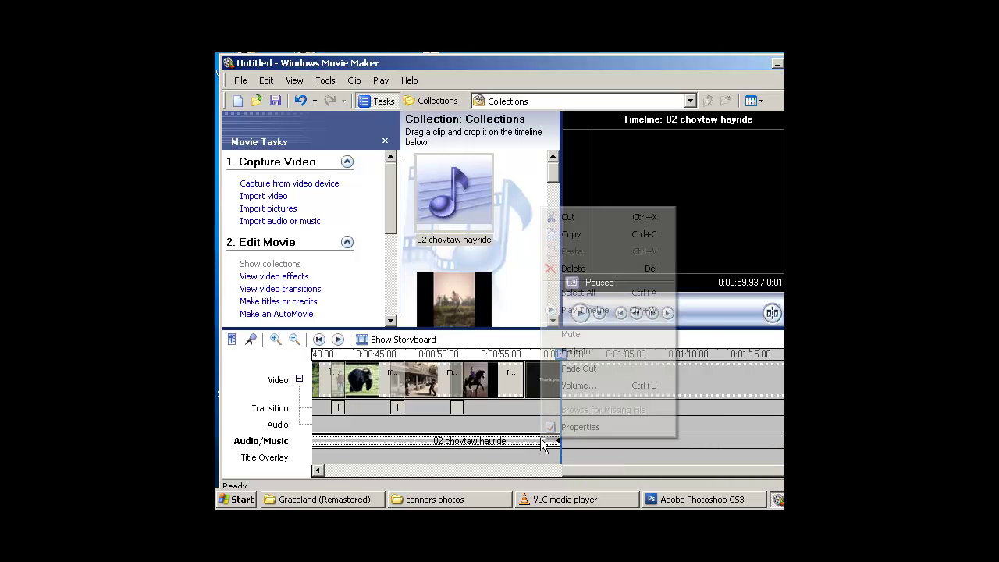
{"action": "left_click", "coordinate": [581, 369]}
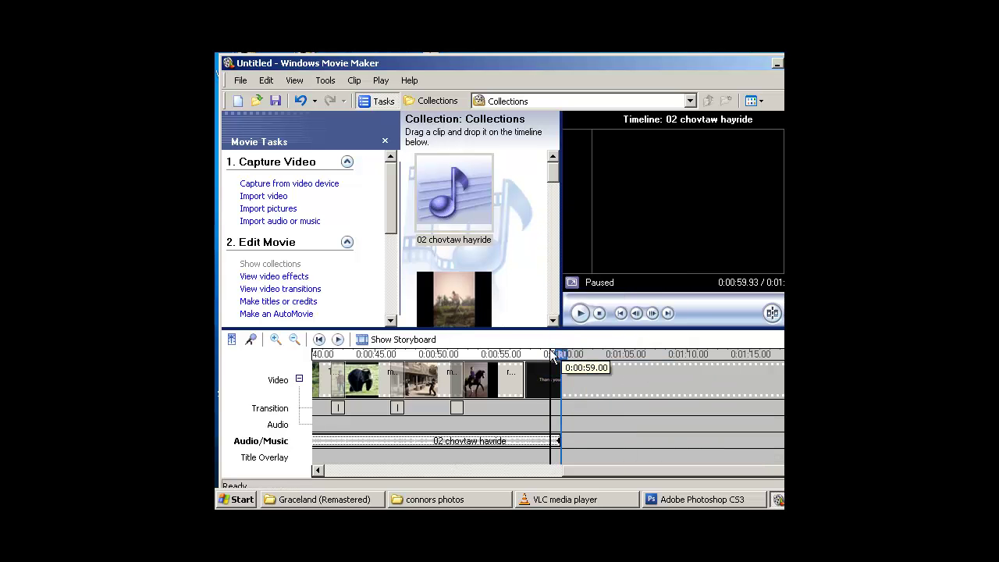
- Extend the music to end with the credits, then play the movie from the start
{"action": "left_click_drag", "start_coordinate": [552, 357], "coordinate": [260, 367]}
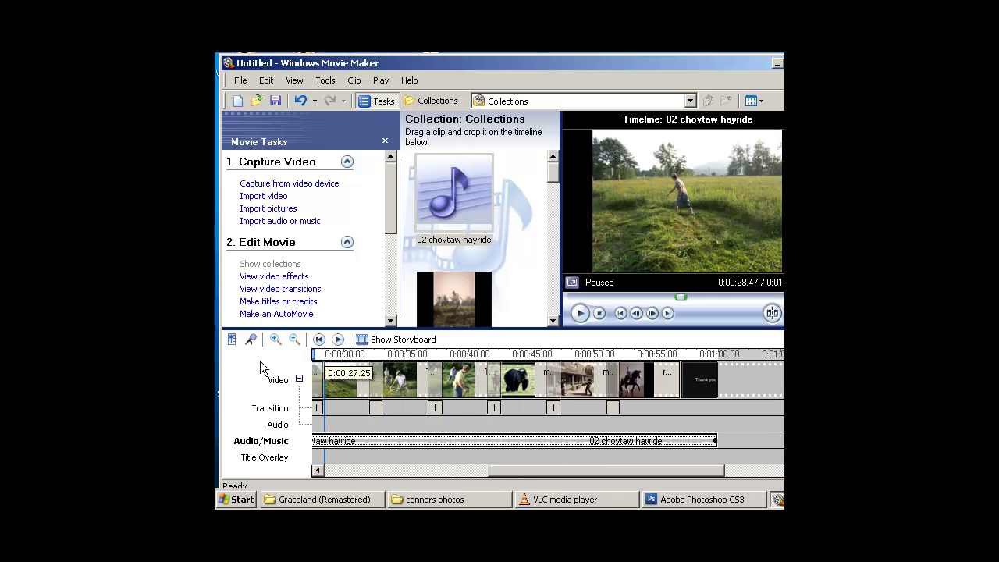
{"action": "left_click_drag", "start_coordinate": [494, 480], "coordinate": [346, 474]}
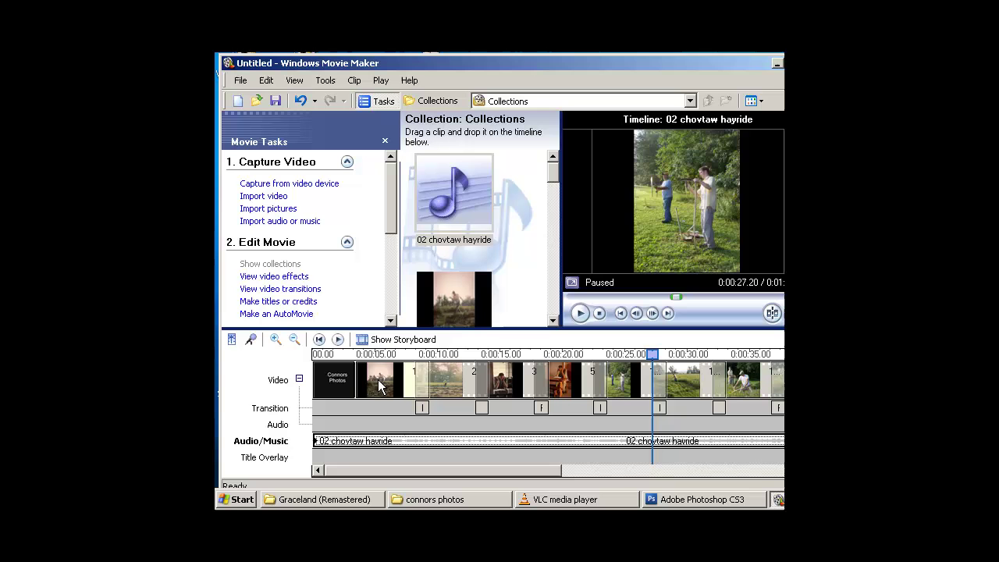
{"action": "left_click", "coordinate": [338, 340]}
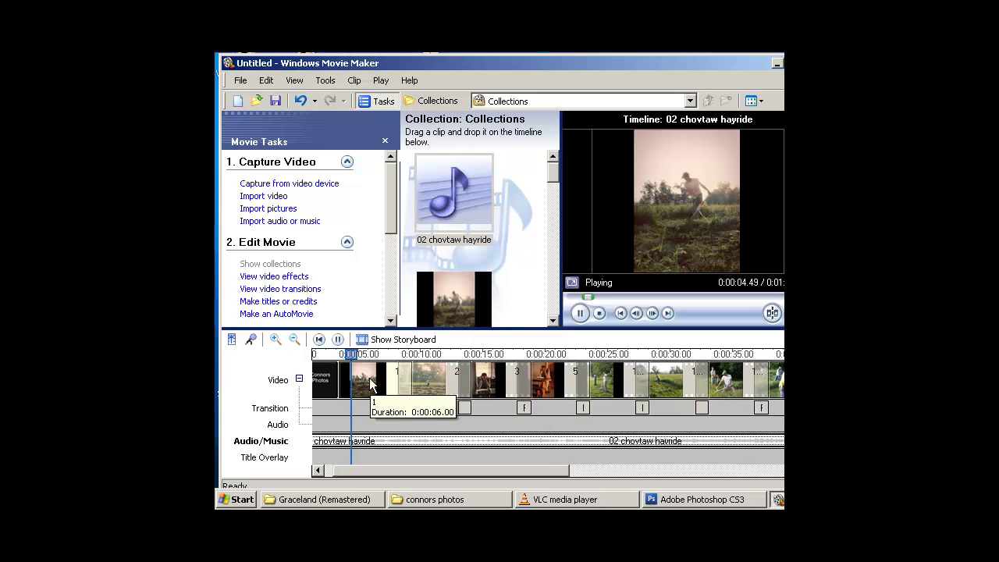
- Pause playback and name the movie 'sdfgsdfgsdfg' for saving to the computer
{"action": "left_click", "coordinate": [338, 340]}
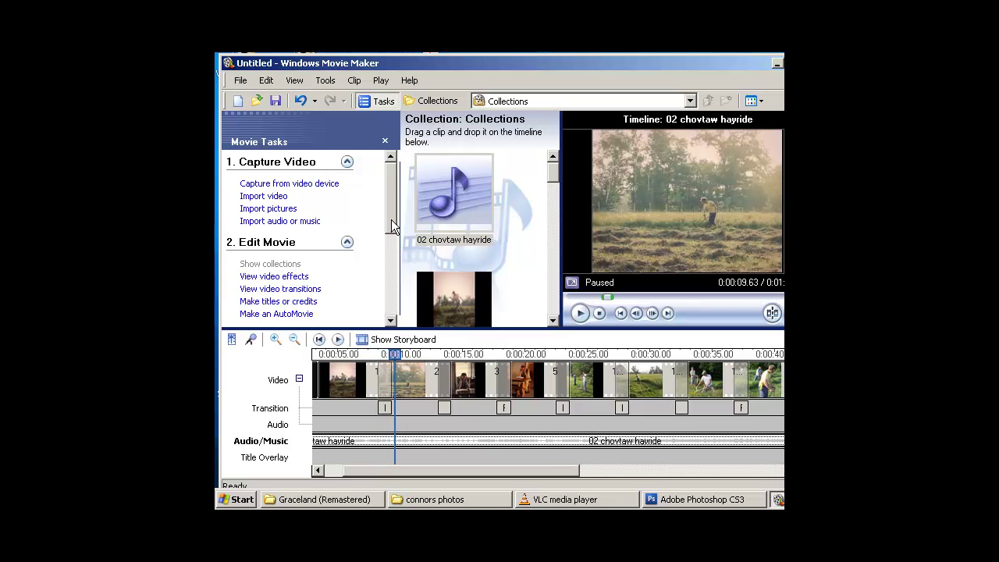
{"action": "scroll", "coordinate": [312, 227], "scroll_direction": "down", "scroll_amount": 4}
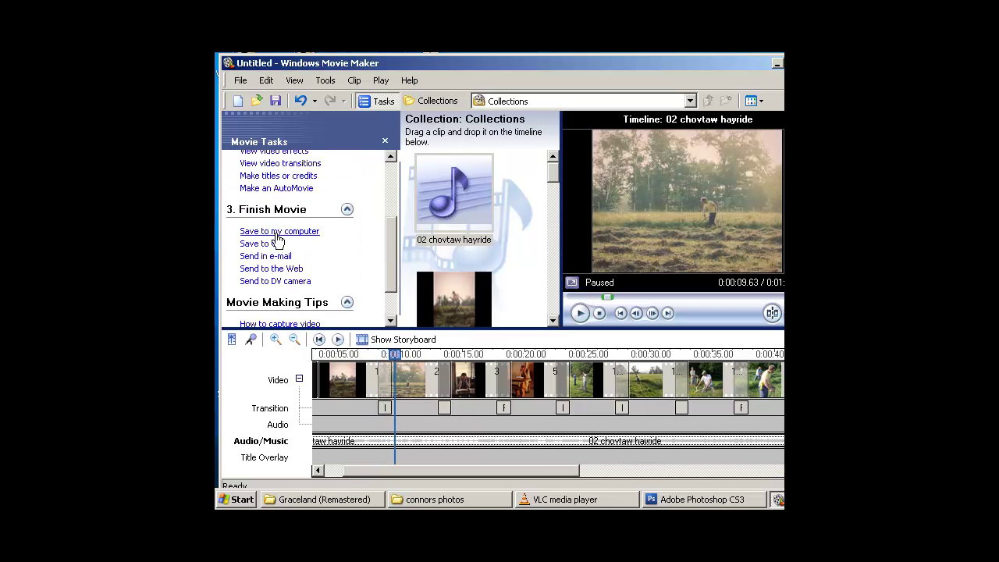
{"action": "left_click", "coordinate": [277, 232]}
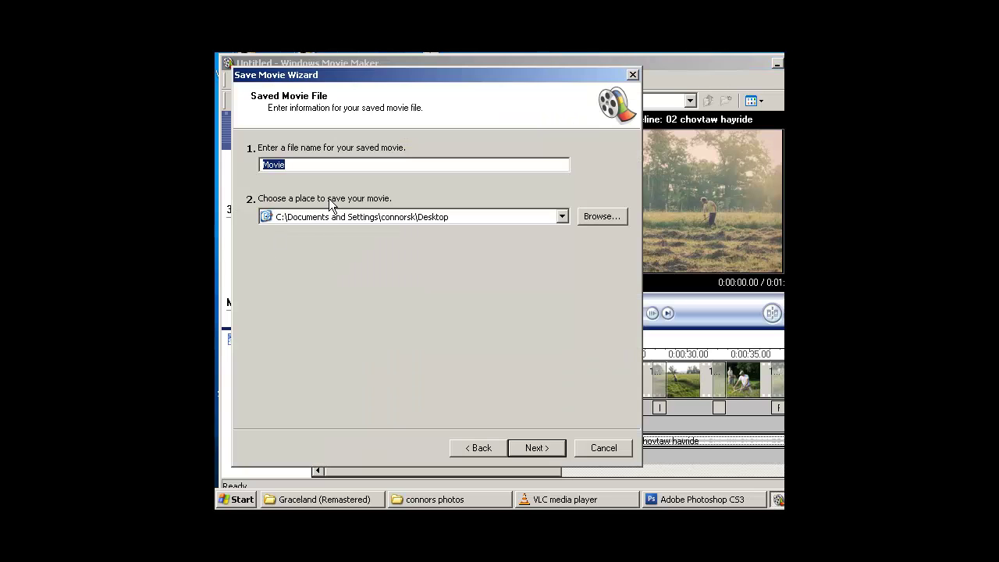
{"action": "type", "text": "sdfgsdfgsdfg"}
- Save the movie to the Desktop at Best quality
{"action": "left_click", "coordinate": [599, 216]}
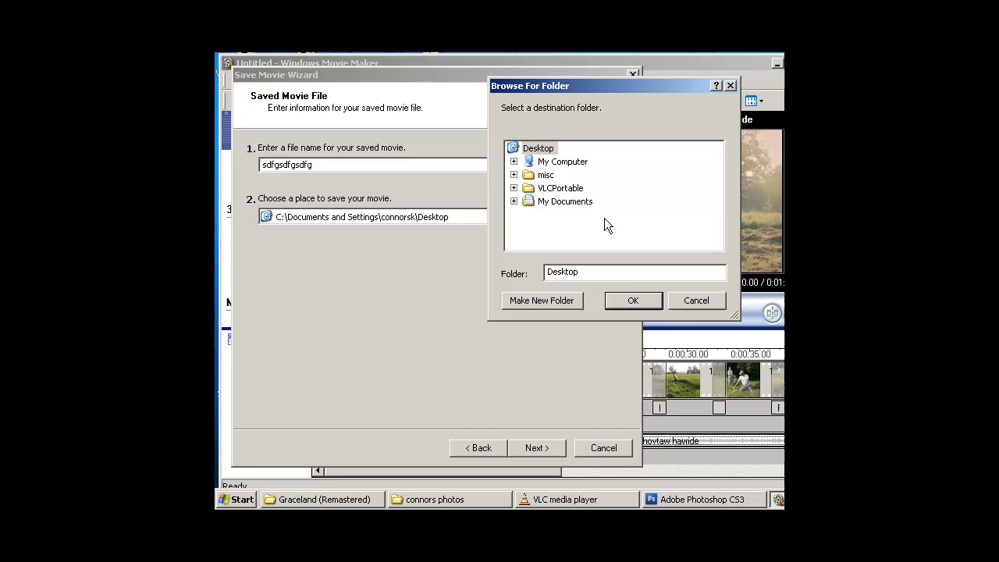
{"action": "left_click", "coordinate": [631, 309]}
{"action": "left_click", "coordinate": [551, 449]}
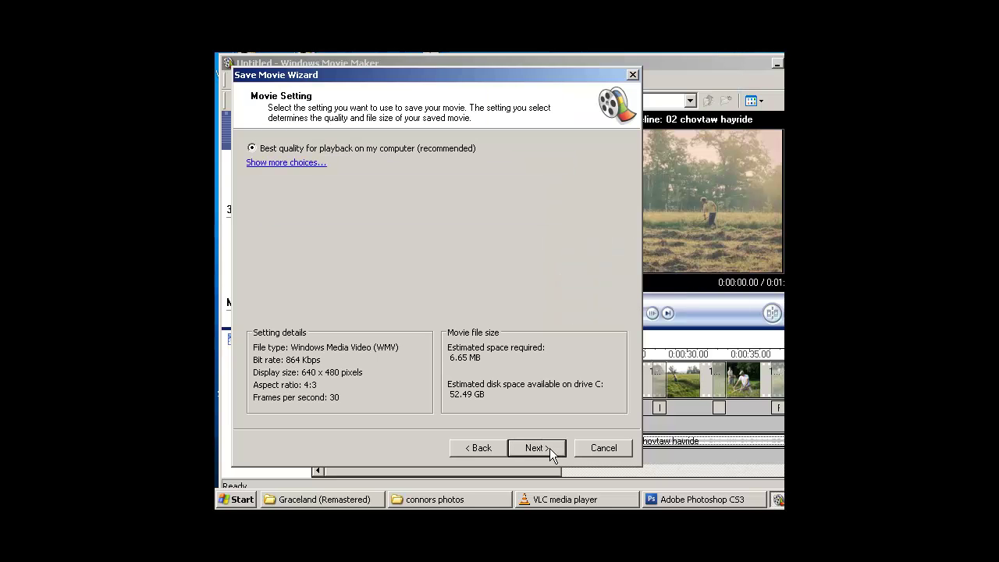
{"action": "left_click", "coordinate": [544, 449]}
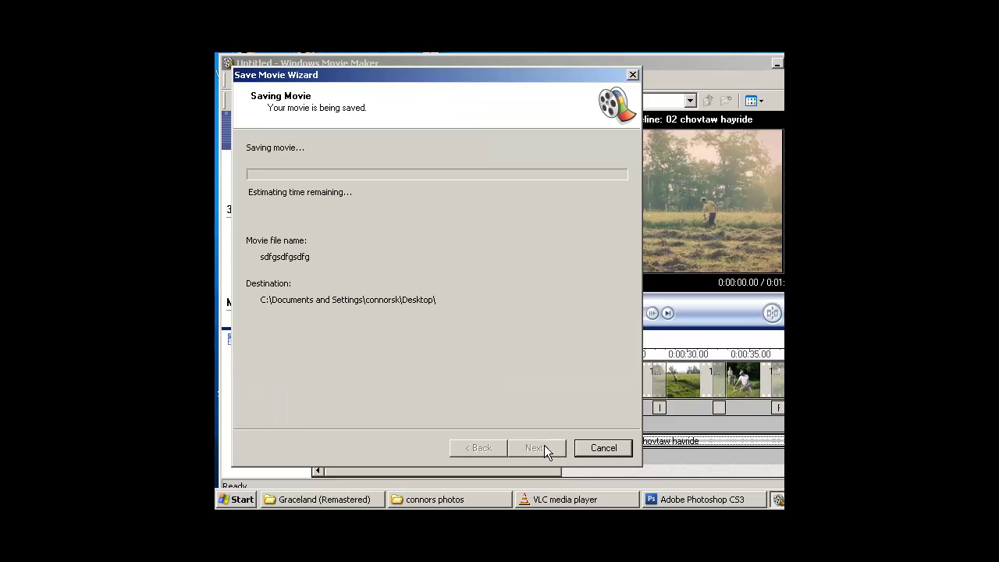